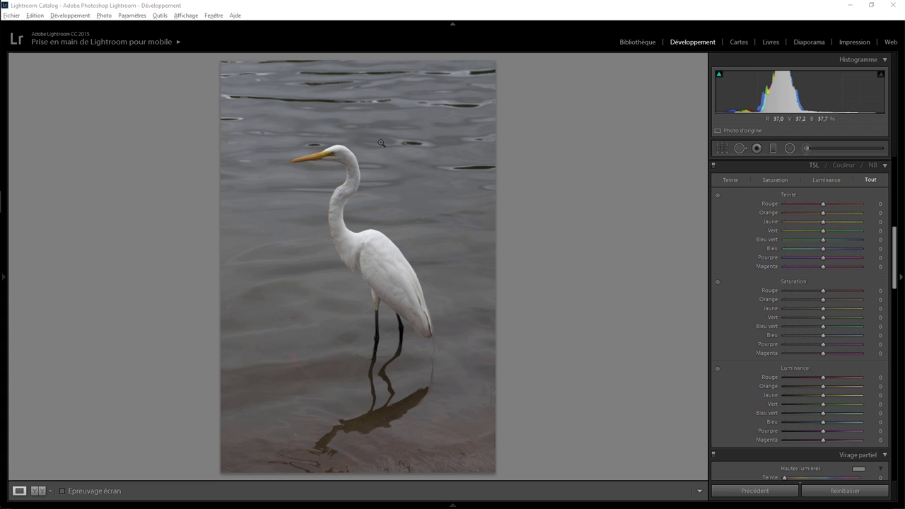
# Crop the egret photo in from the top-right corner, then tighten the crop slightly further
pyautogui.click(722, 148)
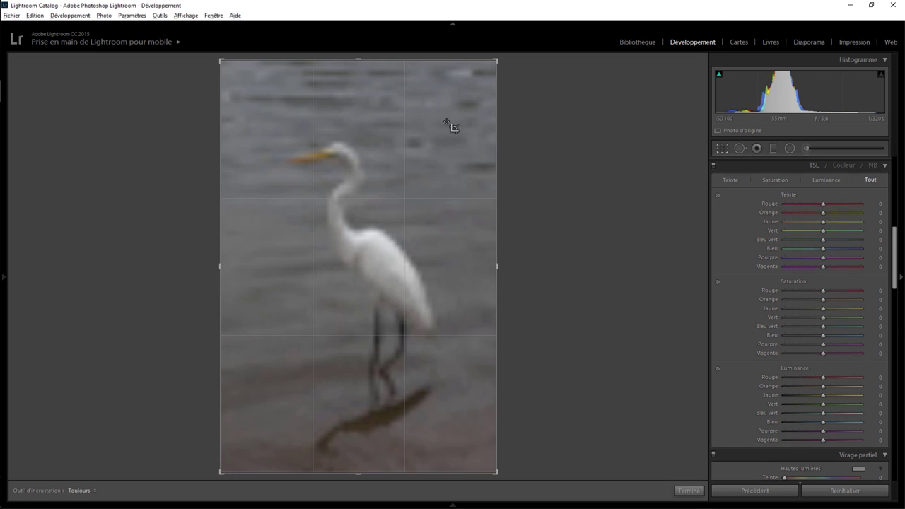
pyautogui.moveTo(493, 62); pyautogui.dragTo(478, 74)
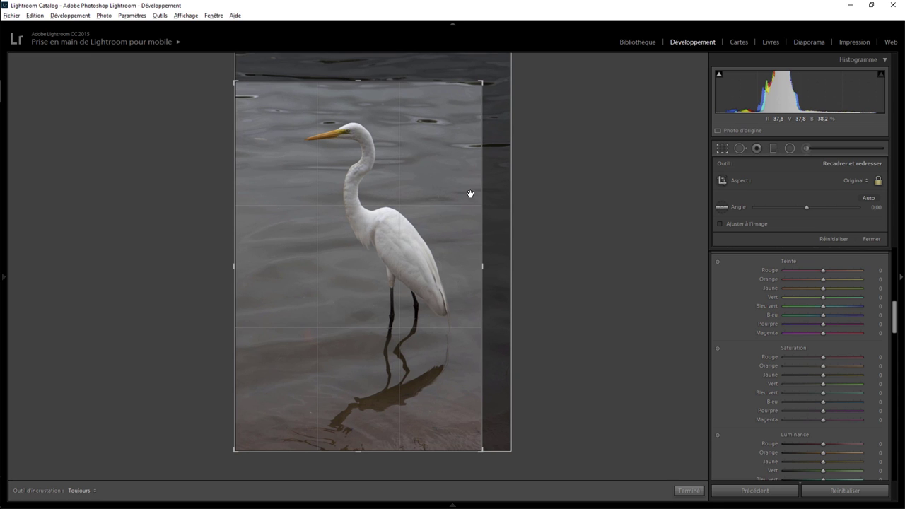
pyautogui.press('Return')
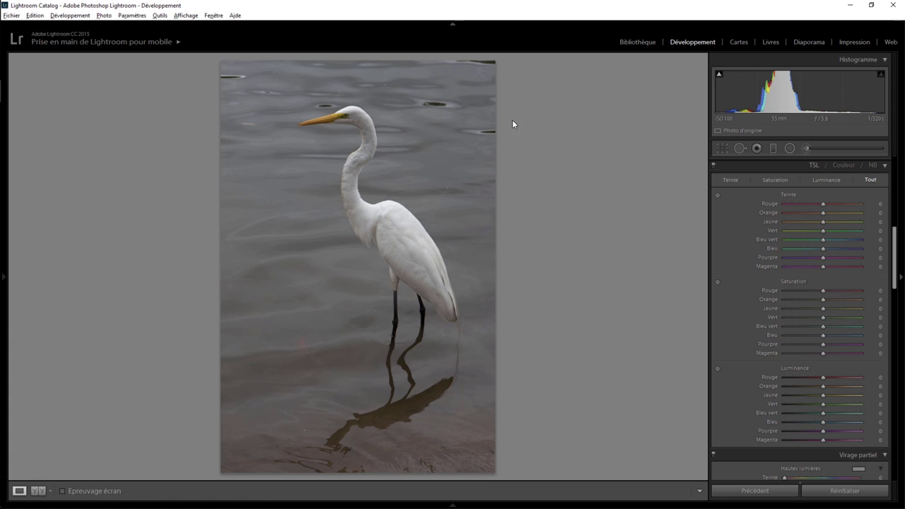
pyautogui.click(722, 149)
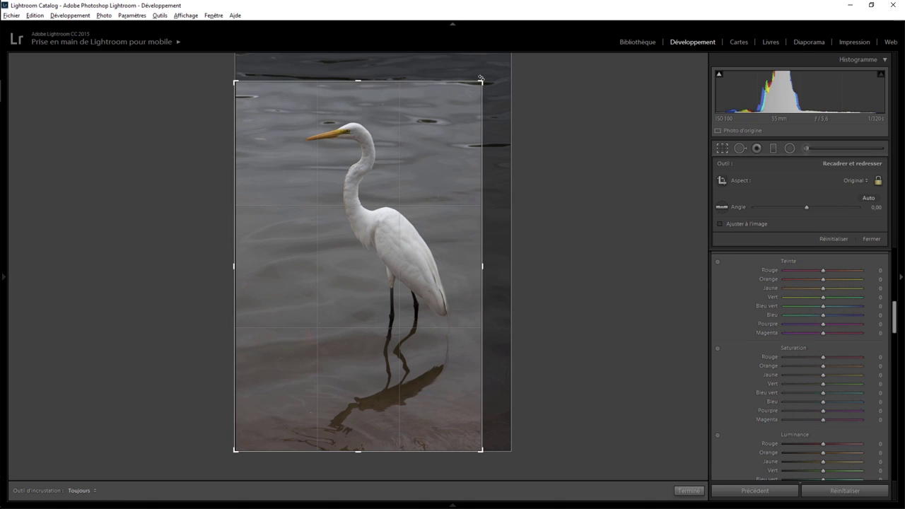
pyautogui.moveTo(482, 81); pyautogui.dragTo(485, 91)
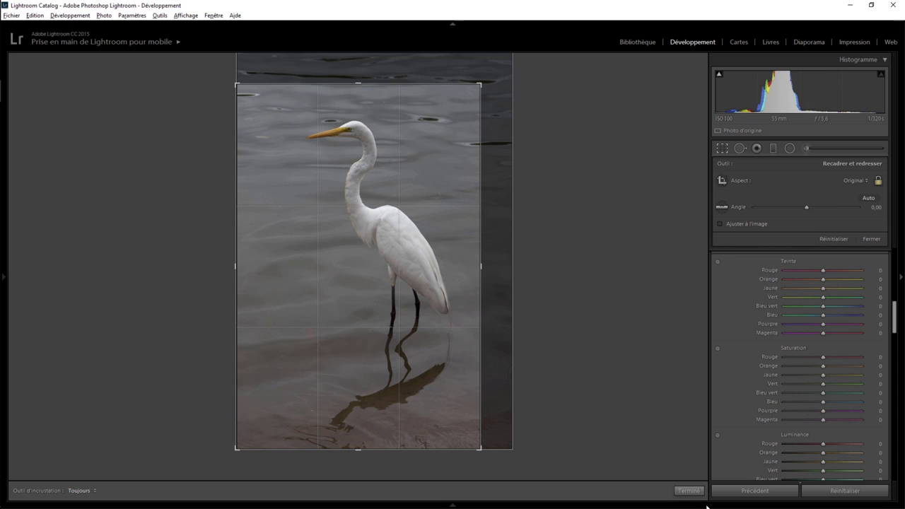
pyautogui.press('Return')
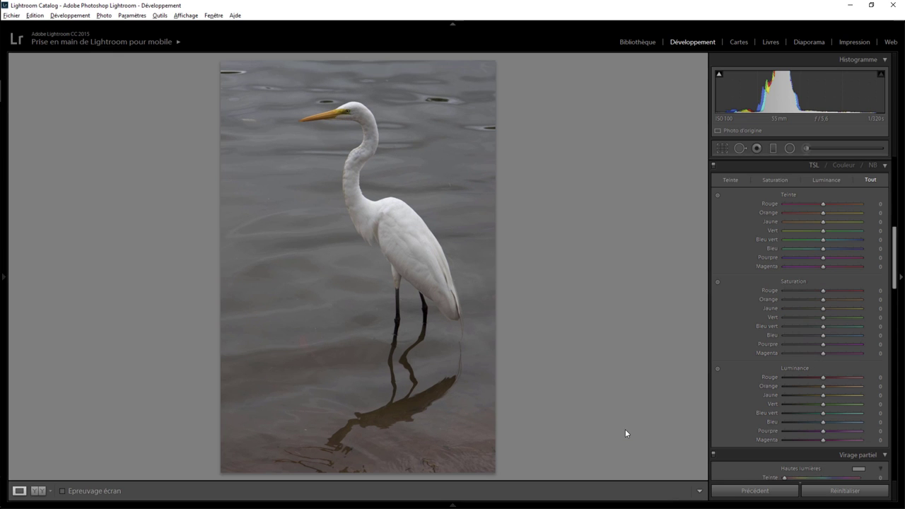
# Sample white balance on the egret, revert to As Shot, then lower Temperature to 4102
pyautogui.moveTo(895, 259); pyautogui.dragTo(894, 187)
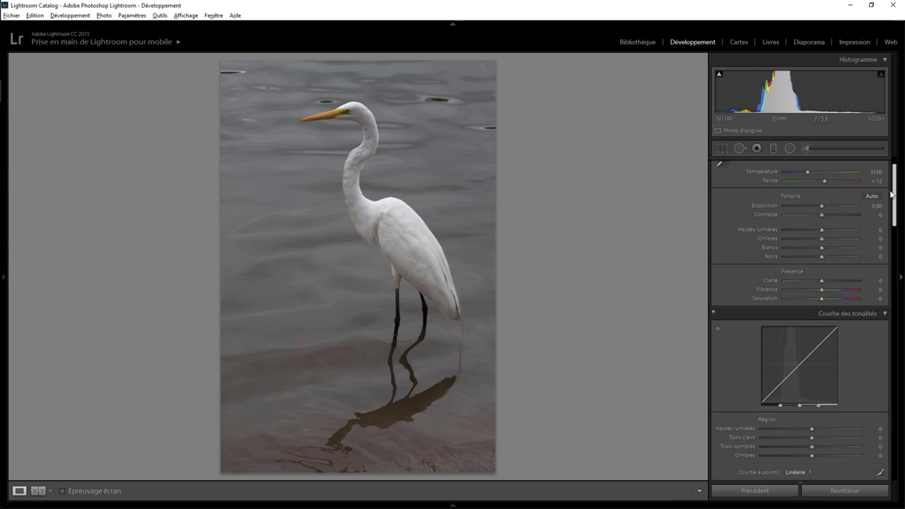
pyautogui.click(728, 194)
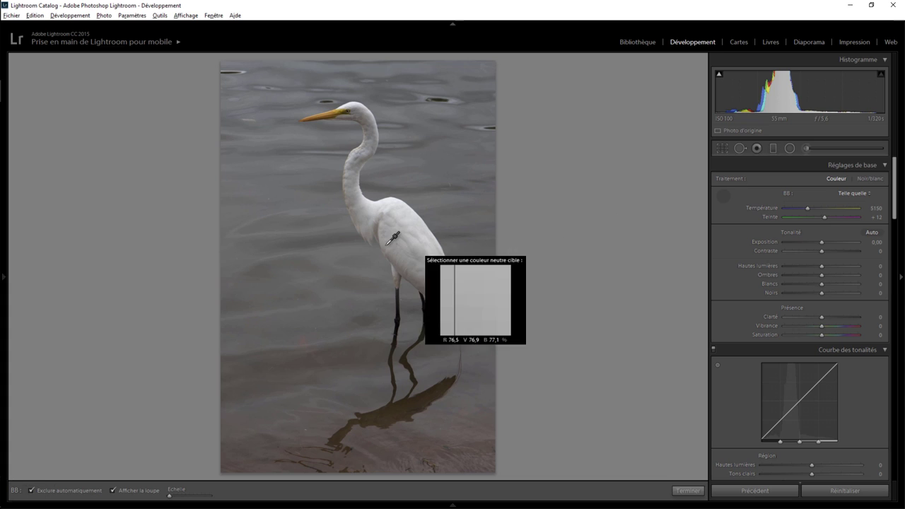
pyautogui.click(410, 224)
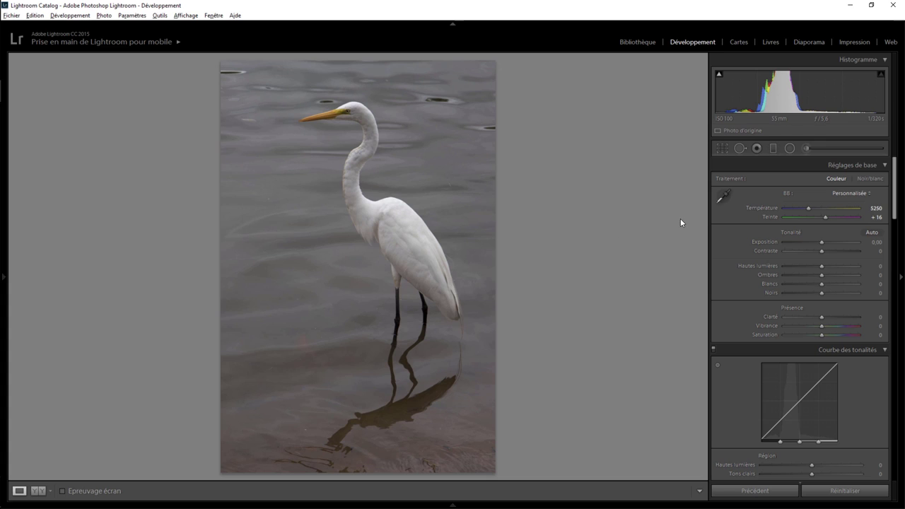
pyautogui.click(847, 194)
pyautogui.click(831, 205)
pyautogui.moveTo(809, 207); pyautogui.dragTo(801, 208)
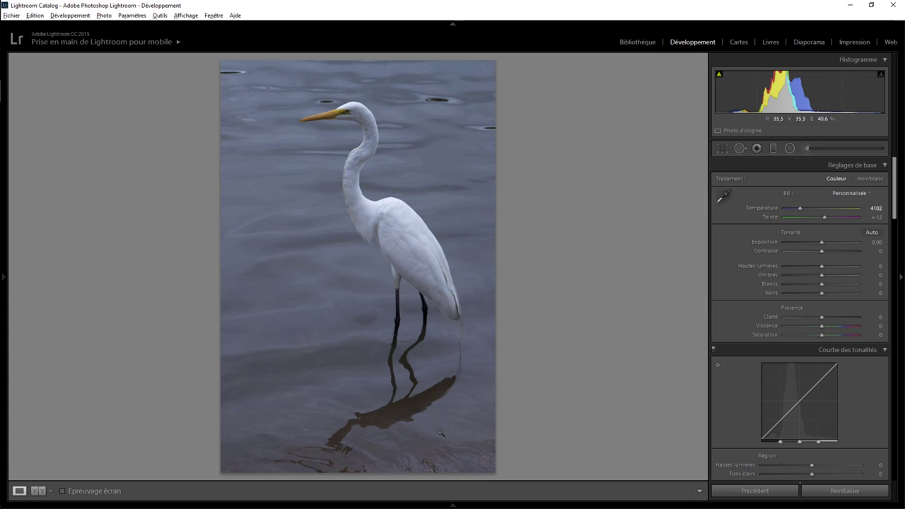
# Add a graduated filter over the lower water and reflection with exposure 0 and temperature −16
pyautogui.click(773, 149)
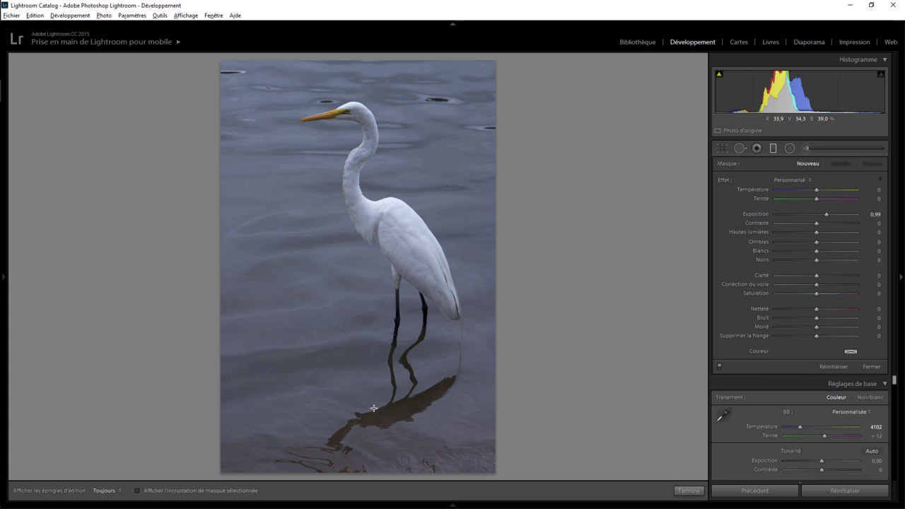
pyautogui.moveTo(379, 417)
pyautogui.mouseDown()
pyautogui.moveTo(351, 361)
pyautogui.moveTo(362, 342)
pyautogui.mouseUp()
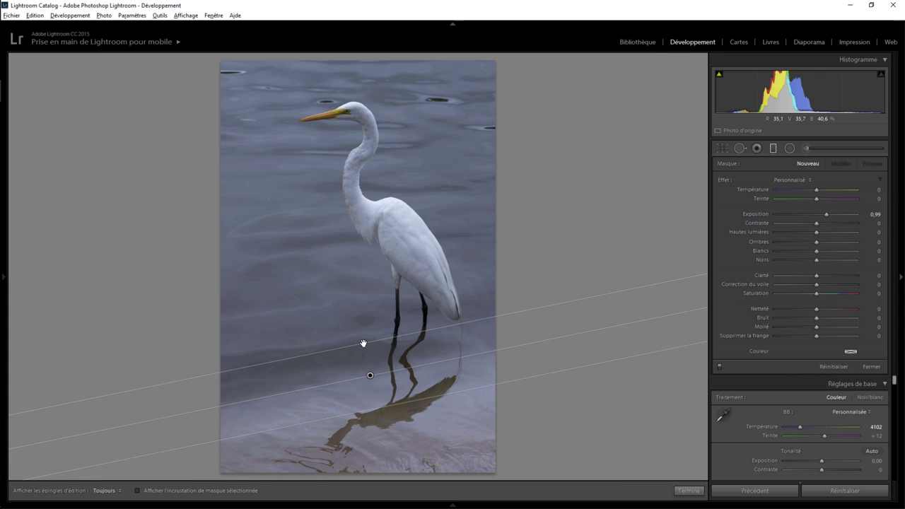
pyautogui.doubleClick(727, 181)
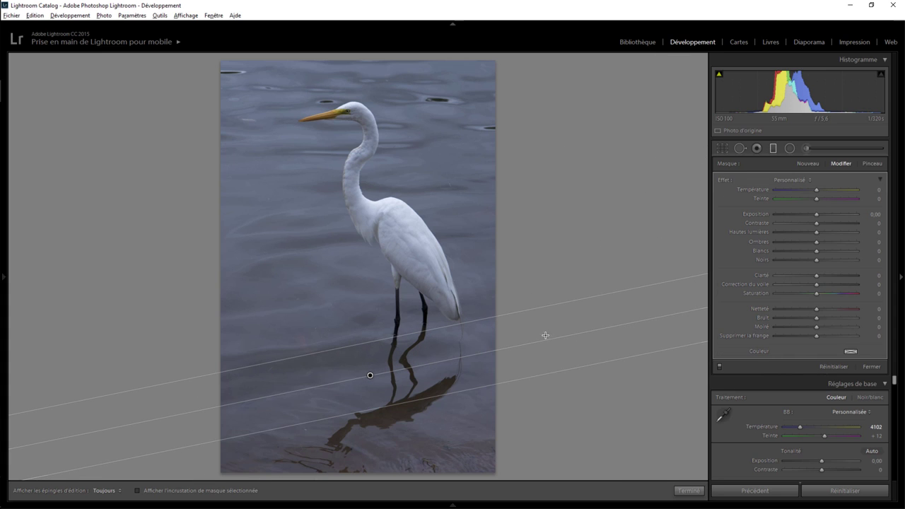
pyautogui.moveTo(369, 374); pyautogui.dragTo(388, 413)
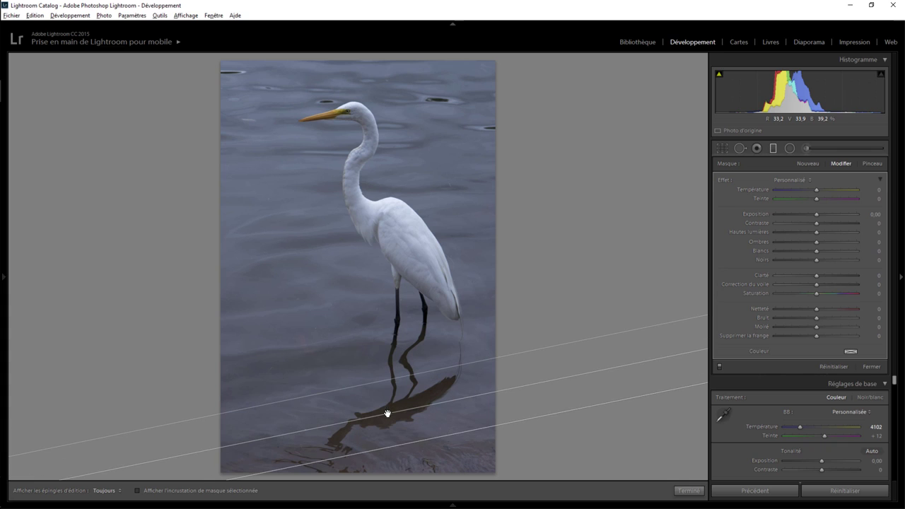
pyautogui.moveTo(816, 189); pyautogui.dragTo(809, 189)
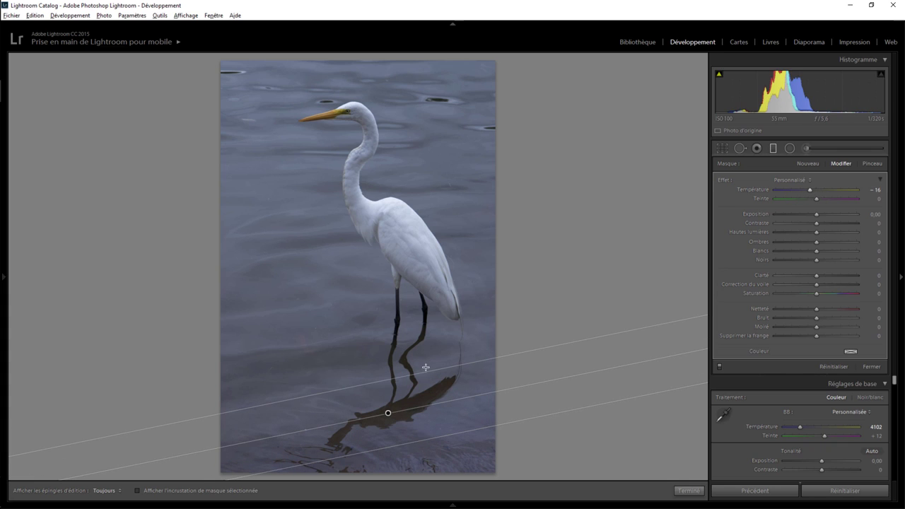
pyautogui.click(688, 490)
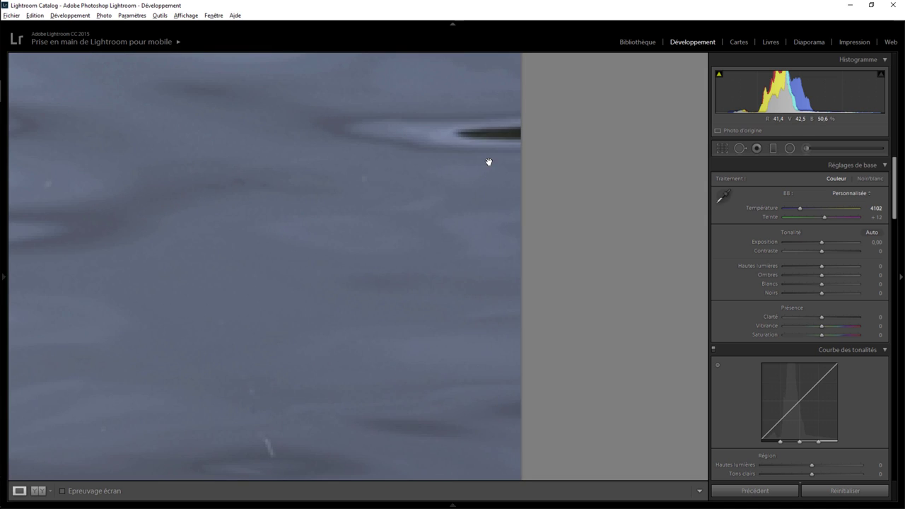
# Zoom into the top-right water and paint a heal over the dark edge spot
pyautogui.click(491, 129)
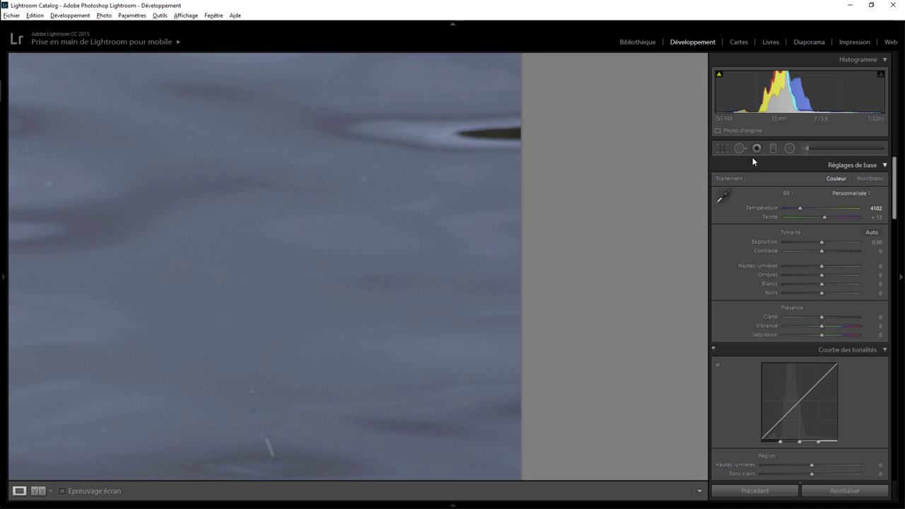
pyautogui.click(739, 147)
pyautogui.scroll(-2, 469, 134)
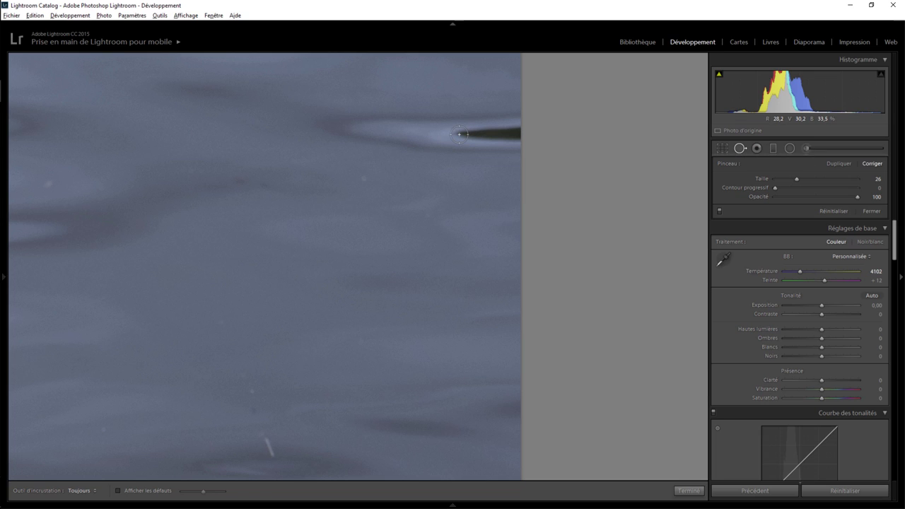
pyautogui.moveTo(460, 133); pyautogui.dragTo(521, 134)
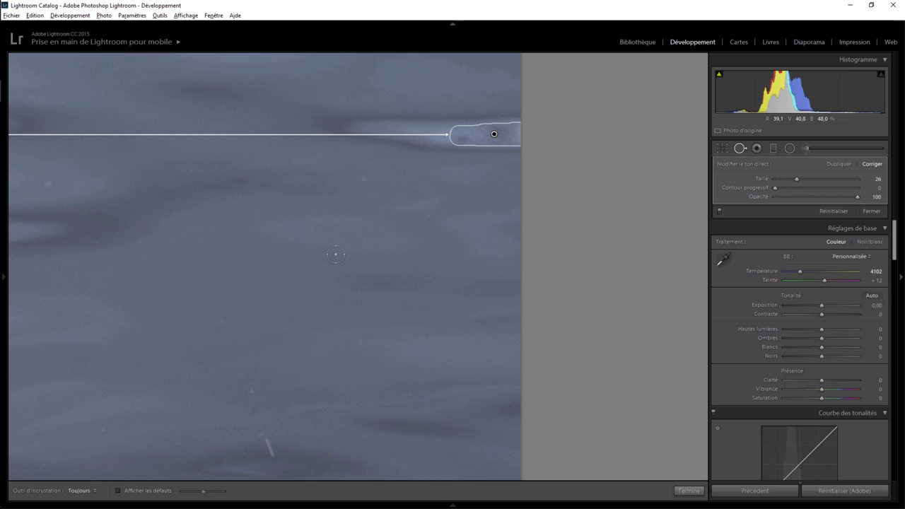
# Cycle through source patches and move the heal source onto cleaner water
pyautogui.press('/')
pyautogui.press('/')
pyautogui.press('/')
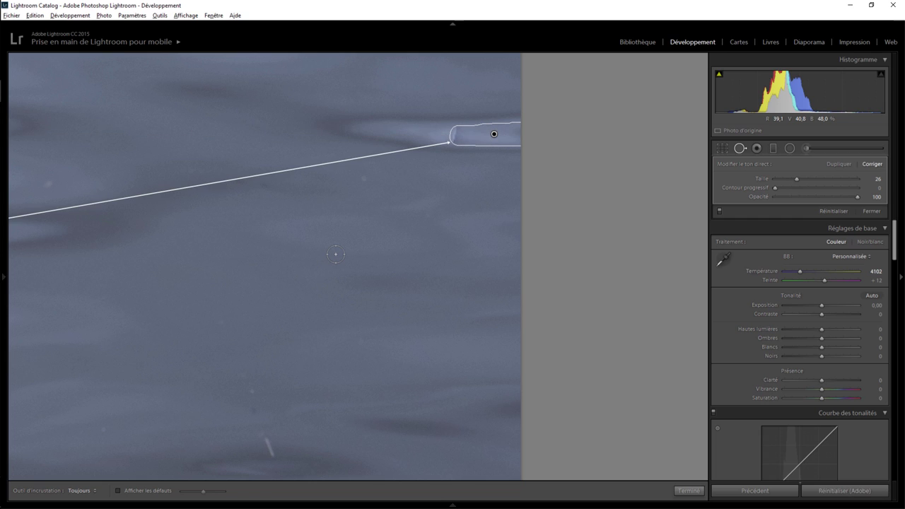
pyautogui.press('/')
pyautogui.press('/')
pyautogui.press('/')
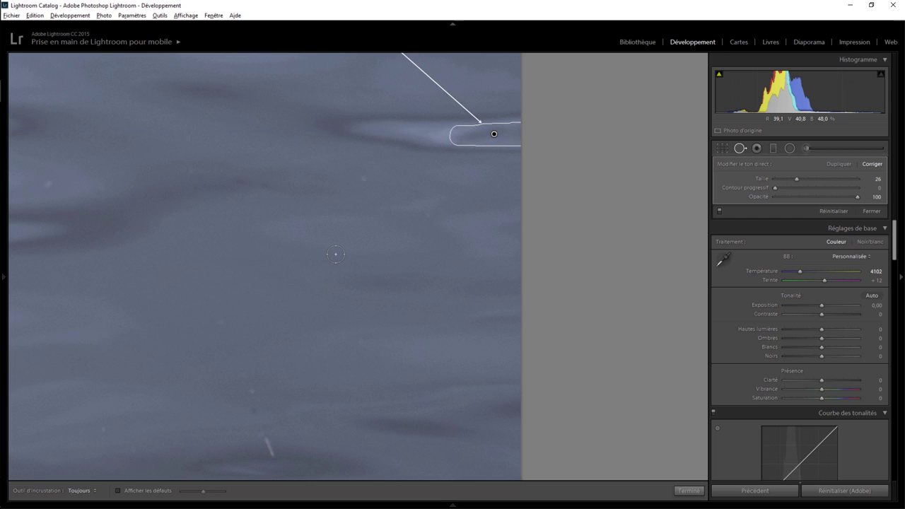
pyautogui.press('/')
pyautogui.press('/')
pyautogui.press('/')
pyautogui.press('/')
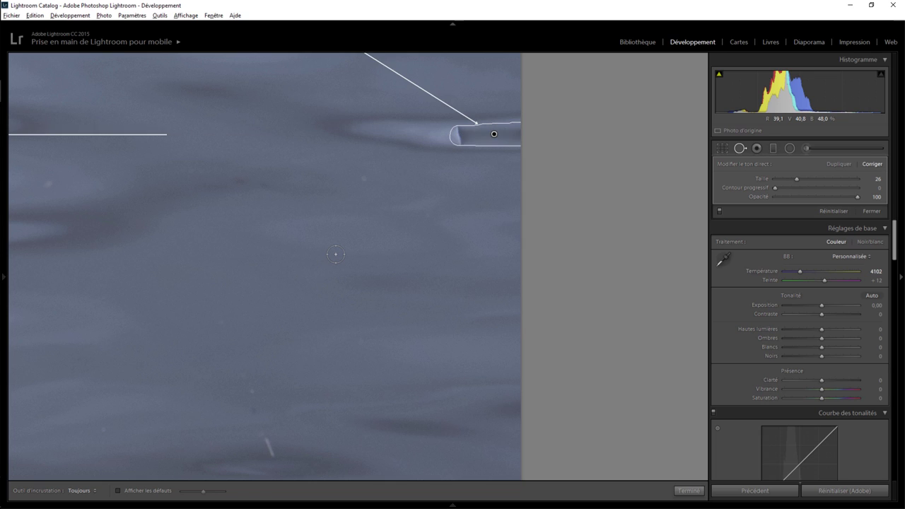
pyautogui.press('/')
pyautogui.press('/')
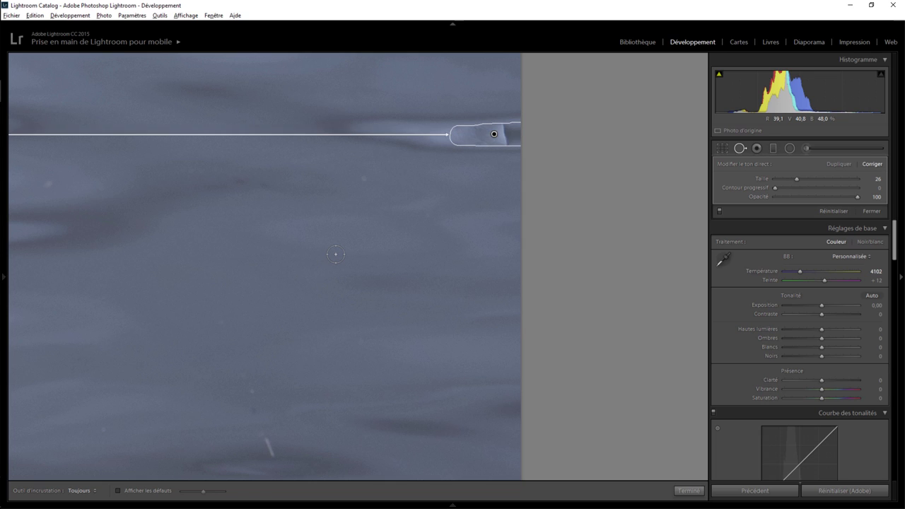
pyautogui.press('/')
pyautogui.press('/')
pyautogui.press('/')
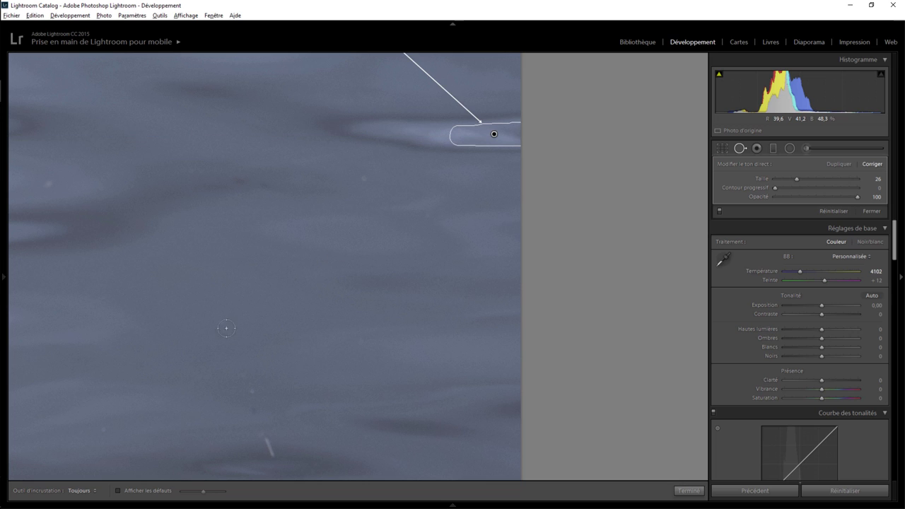
pyautogui.moveTo(273, 151); pyautogui.dragTo(343, 317)
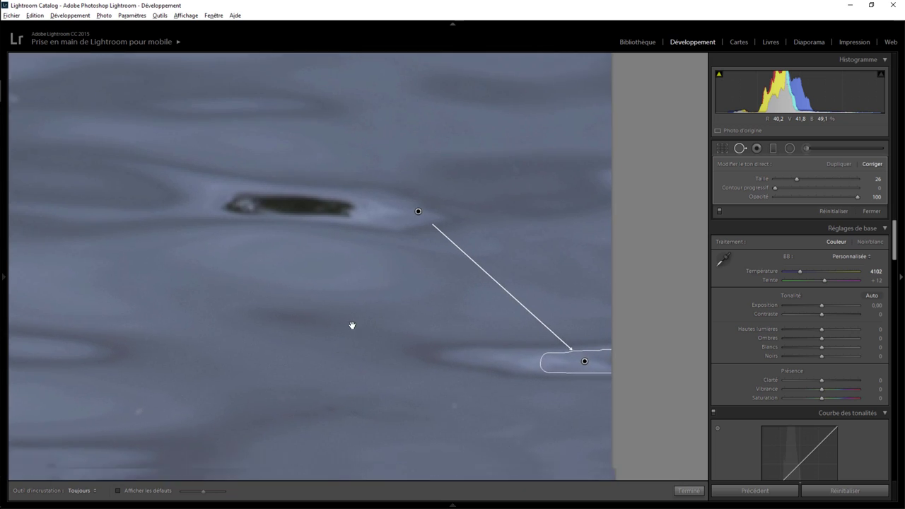
pyautogui.moveTo(396, 144); pyautogui.dragTo(509, 227)
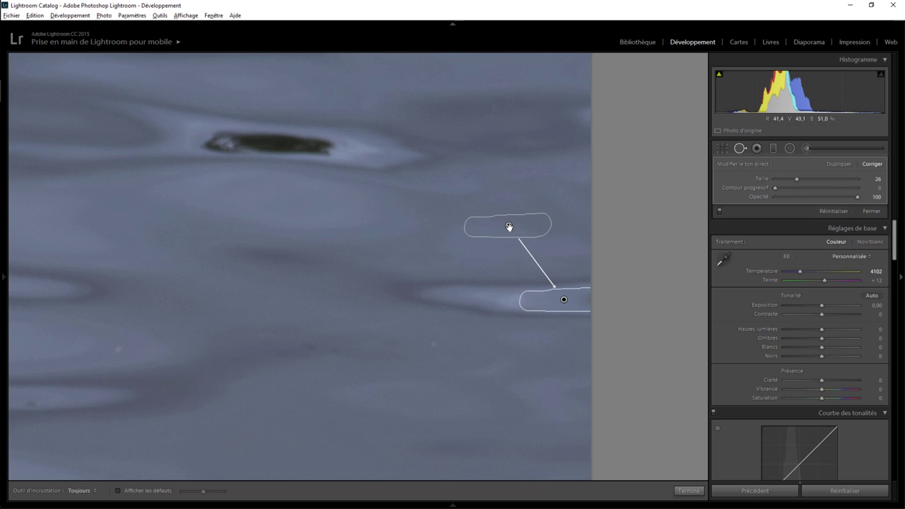
pyautogui.click(689, 490)
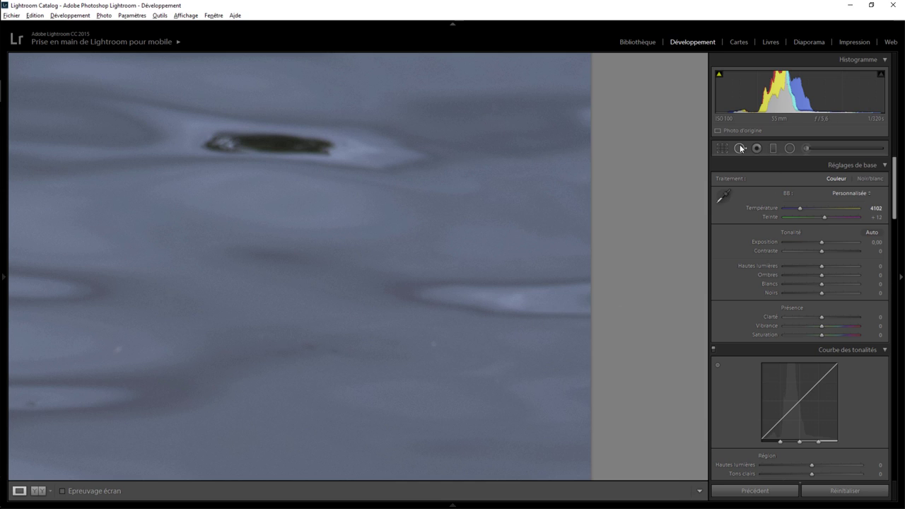
# Heal the dark blob in the water, sampling the source from nearby water
pyautogui.click(740, 148)
pyautogui.moveTo(210, 133)
pyautogui.mouseDown()
pyautogui.moveTo(333, 142)
pyautogui.moveTo(220, 150)
pyautogui.moveTo(338, 153)
pyautogui.moveTo(240, 154)
pyautogui.moveTo(289, 146)
pyautogui.mouseUp()
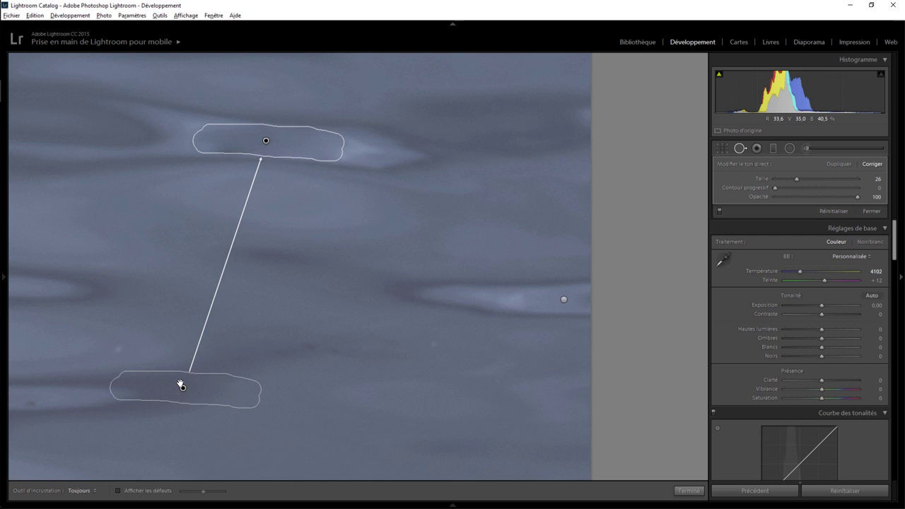
pyautogui.moveTo(183, 388)
pyautogui.mouseDown()
pyautogui.moveTo(267, 212)
pyautogui.moveTo(263, 195)
pyautogui.mouseUp()
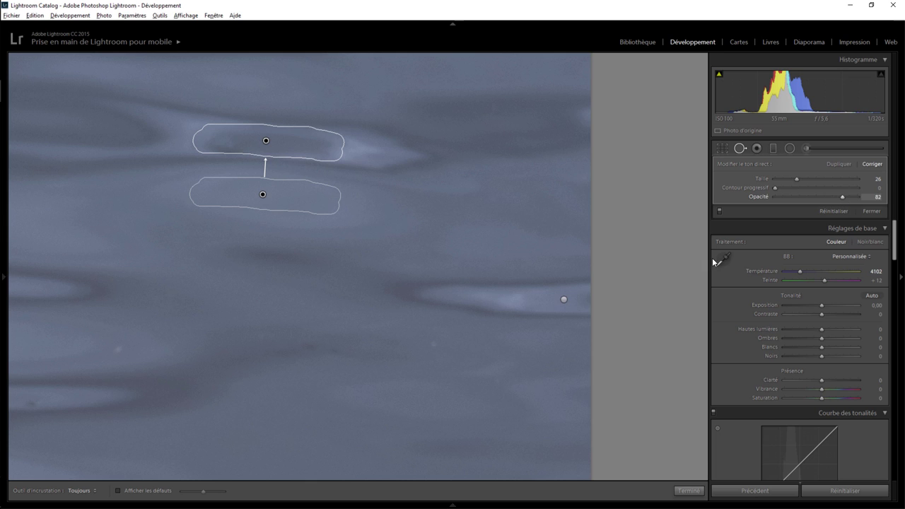
pyautogui.click(688, 490)
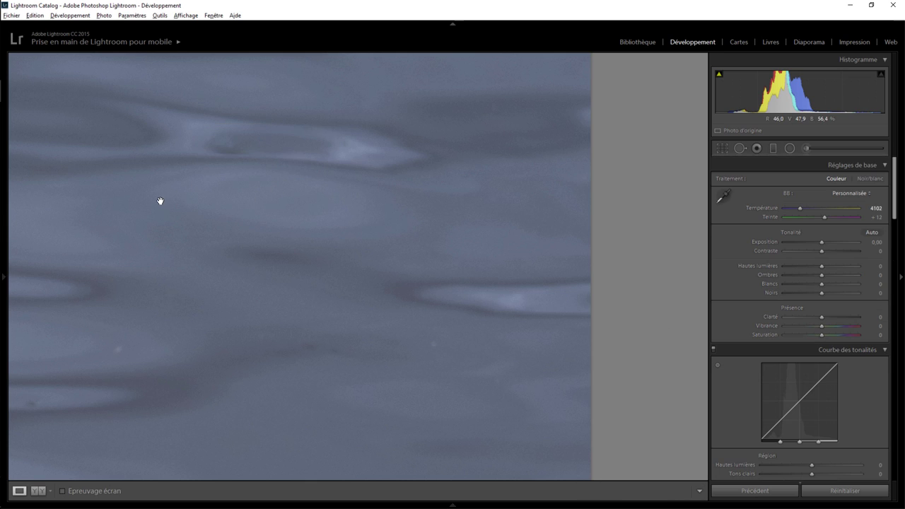
# Heal the dark blob in the water above the egret's bill
pyautogui.moveTo(159, 200); pyautogui.dragTo(323, 243)
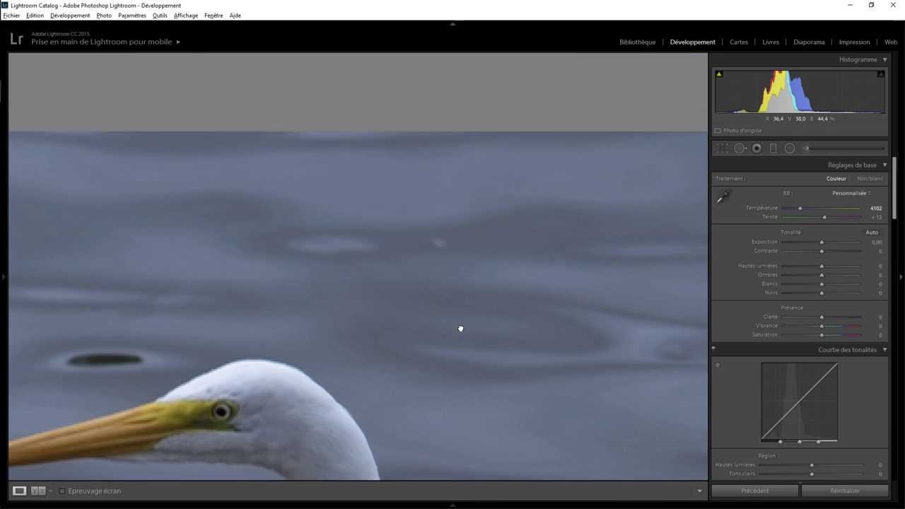
pyautogui.moveTo(208, 285); pyautogui.dragTo(559, 216)
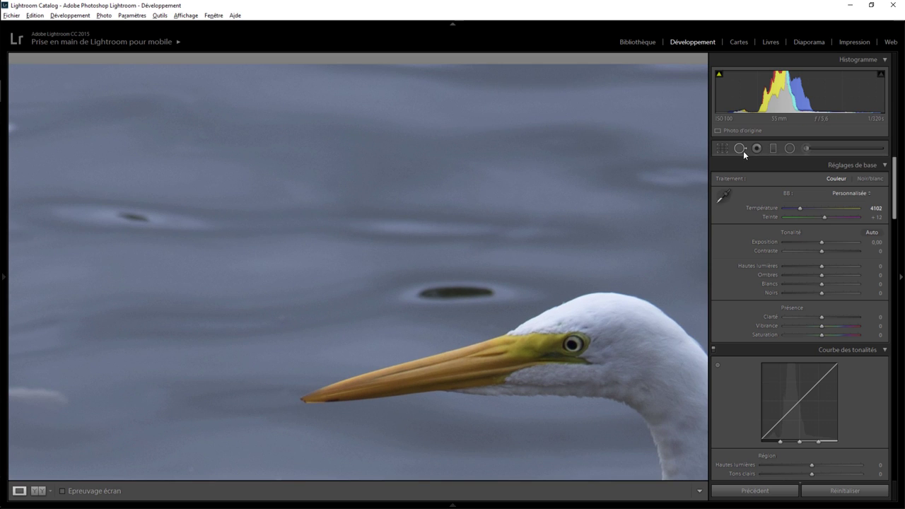
pyautogui.click(740, 148)
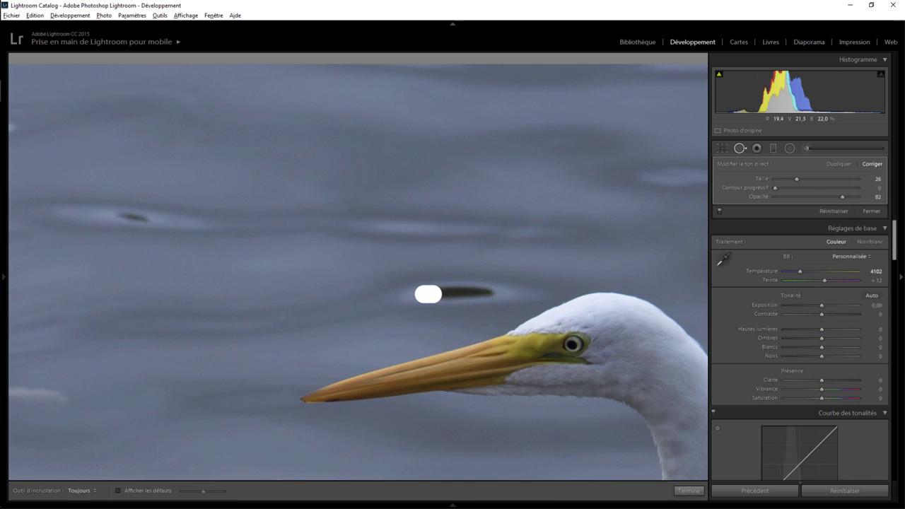
pyautogui.moveTo(428, 294); pyautogui.dragTo(495, 294)
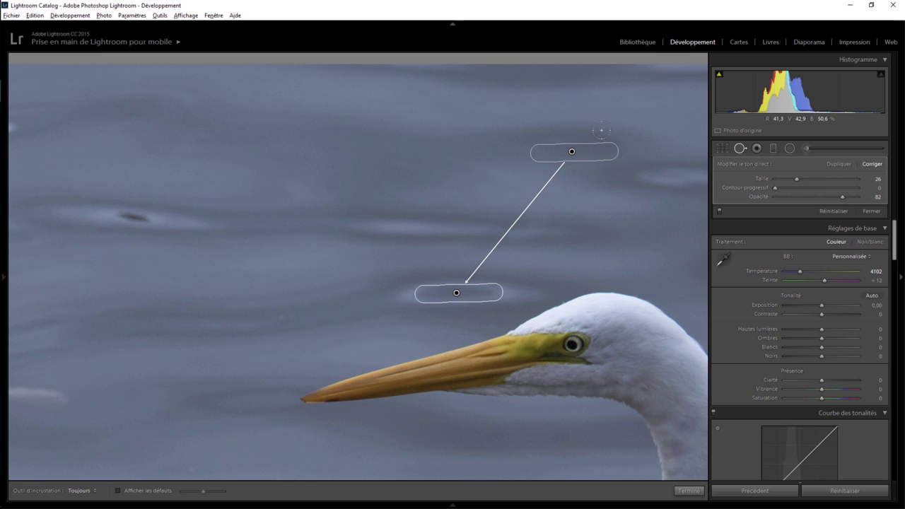
pyautogui.click(689, 490)
# Heal the small dark spot beyond the bill and the streak at upper left
pyautogui.moveTo(185, 244); pyautogui.dragTo(448, 257)
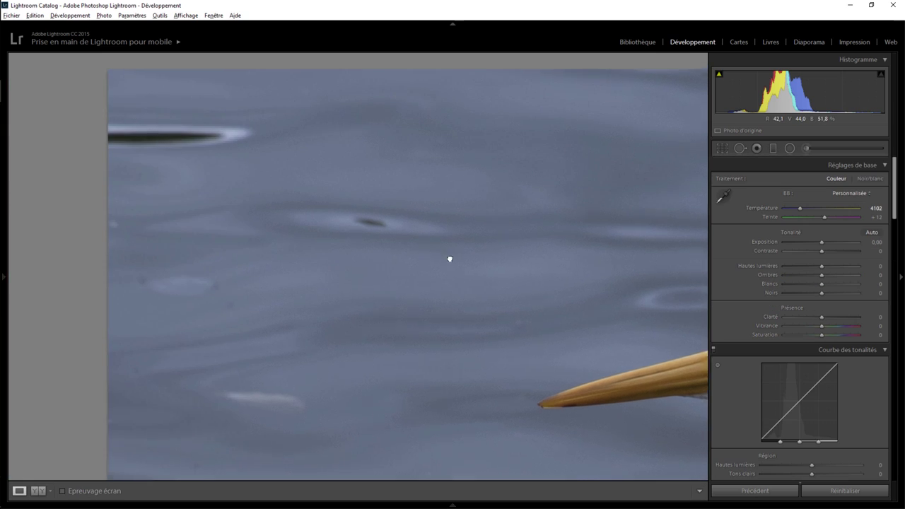
pyautogui.click(739, 148)
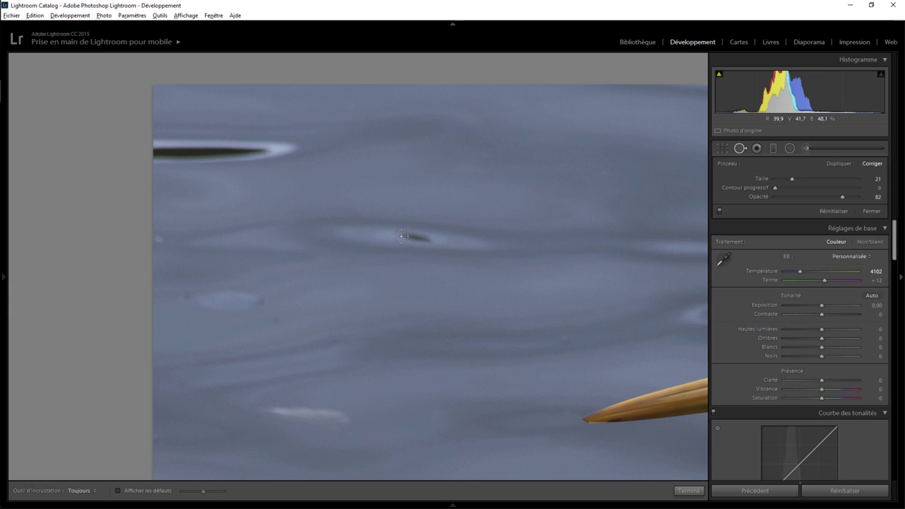
pyautogui.moveTo(401, 236); pyautogui.dragTo(429, 237)
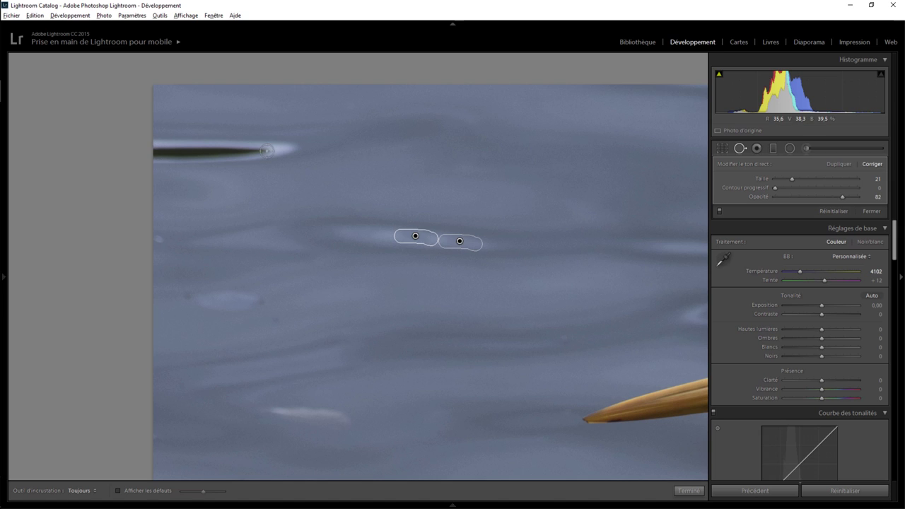
pyautogui.moveTo(261, 150)
pyautogui.mouseDown()
pyautogui.moveTo(164, 153)
pyautogui.moveTo(227, 161)
pyautogui.mouseUp()
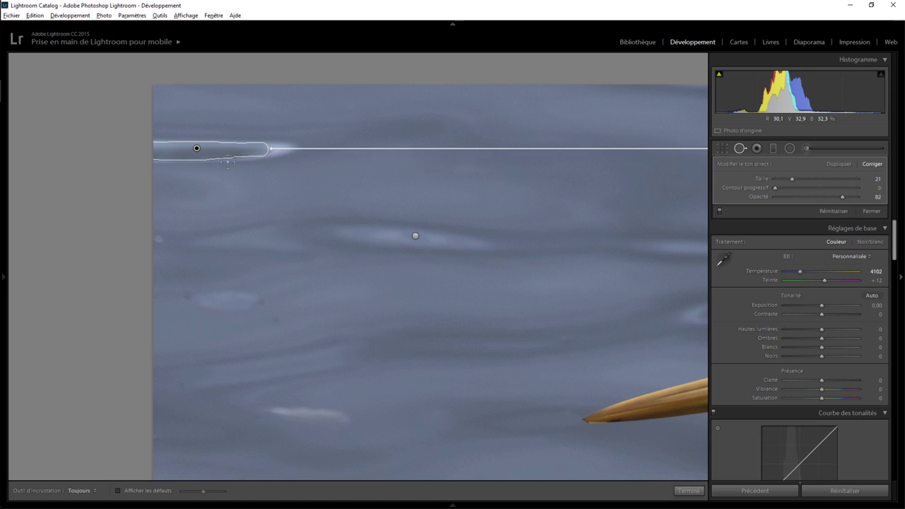
pyautogui.click(690, 491)
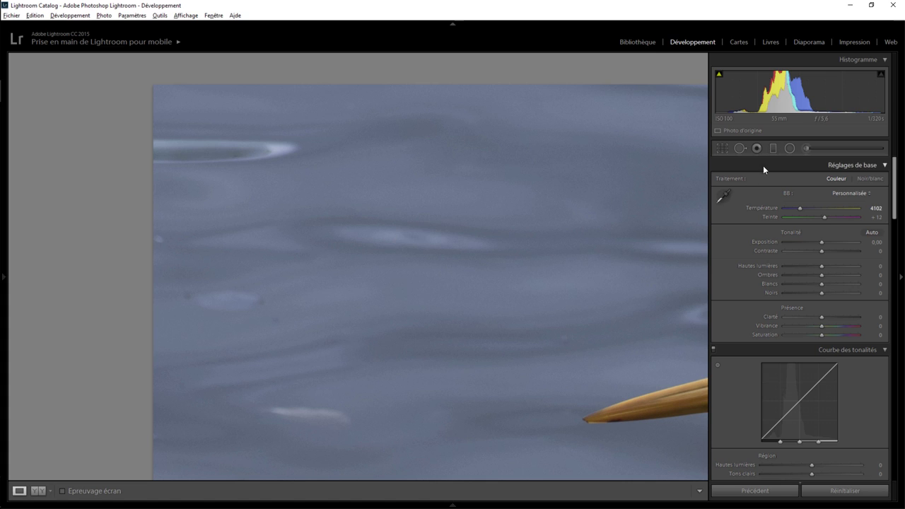
# Heal the rest of the upper-left streak, adjust its source, and view the whole photo
pyautogui.click(740, 148)
pyautogui.moveTo(705, 148); pyautogui.dragTo(163, 147)
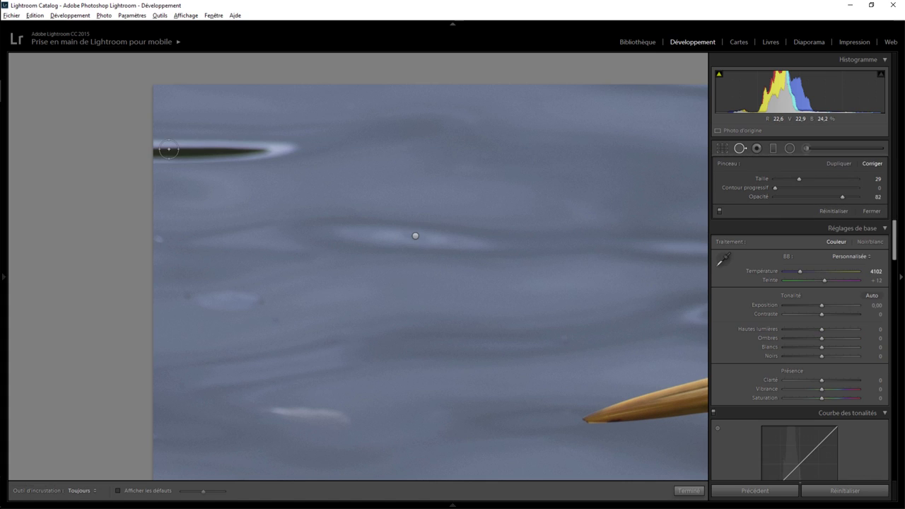
pyautogui.moveTo(157, 146)
pyautogui.mouseDown()
pyautogui.moveTo(281, 146)
pyautogui.moveTo(155, 161)
pyautogui.mouseUp()
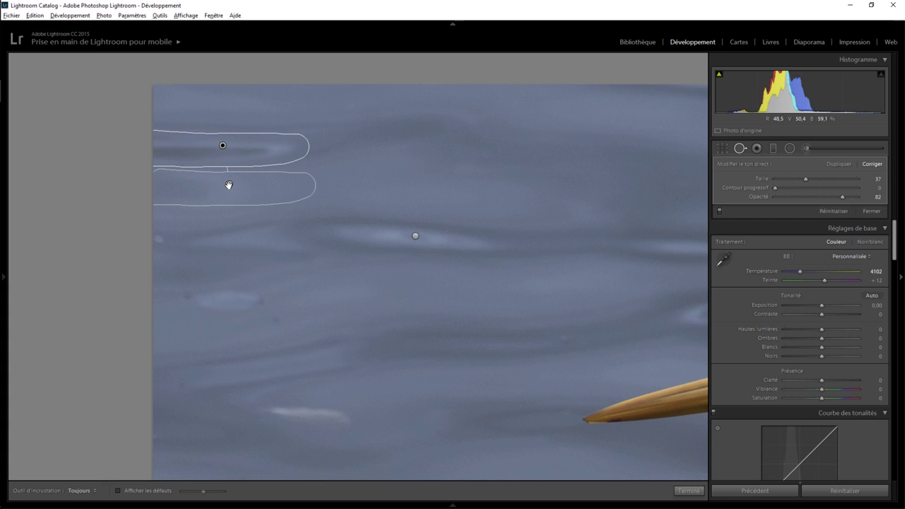
pyautogui.moveTo(229, 185); pyautogui.dragTo(234, 188)
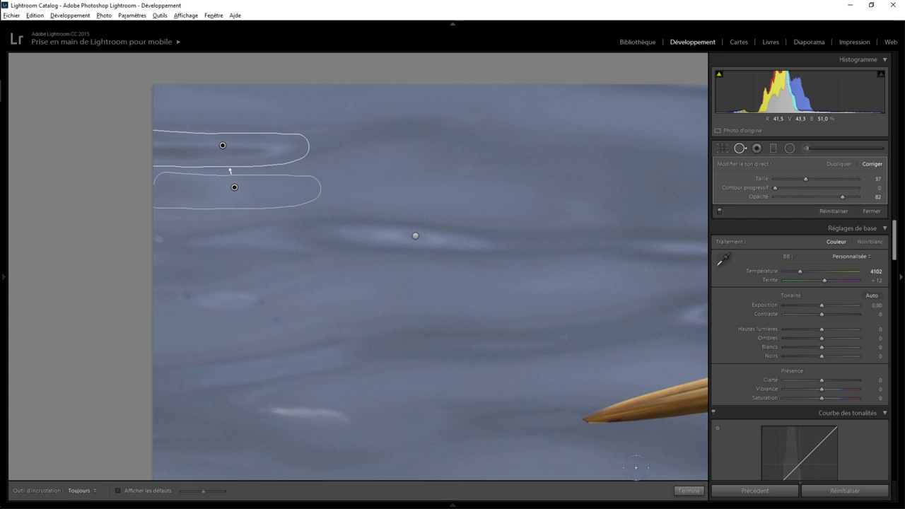
pyautogui.click(688, 490)
pyautogui.click(383, 182)
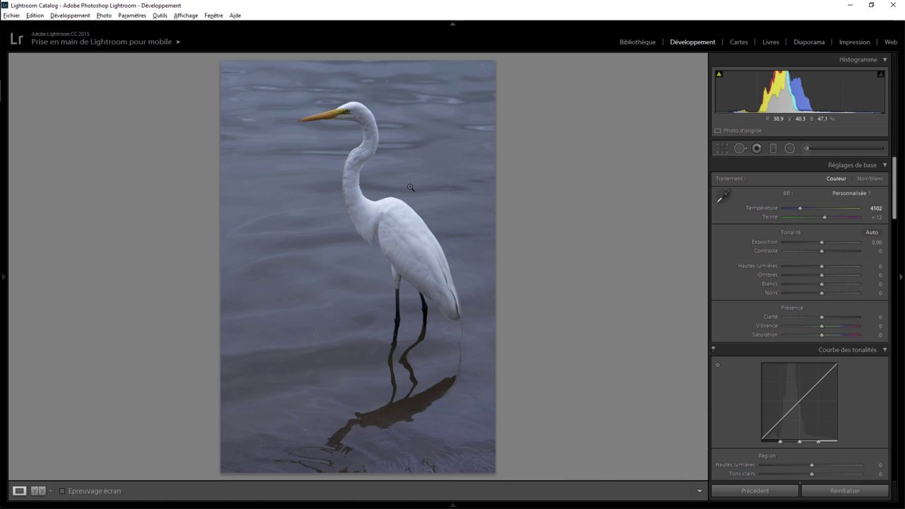
# Add a graduated filter across the egret's reflection with temperature −21
pyautogui.click(773, 147)
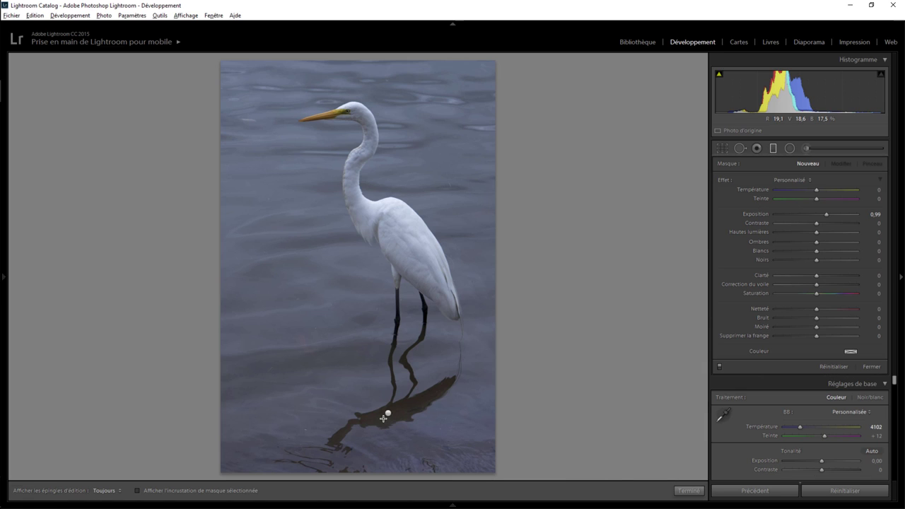
pyautogui.moveTo(382, 419); pyautogui.dragTo(394, 449)
pyautogui.moveTo(817, 190); pyautogui.dragTo(799, 194)
pyautogui.moveTo(388, 413); pyautogui.dragTo(396, 423)
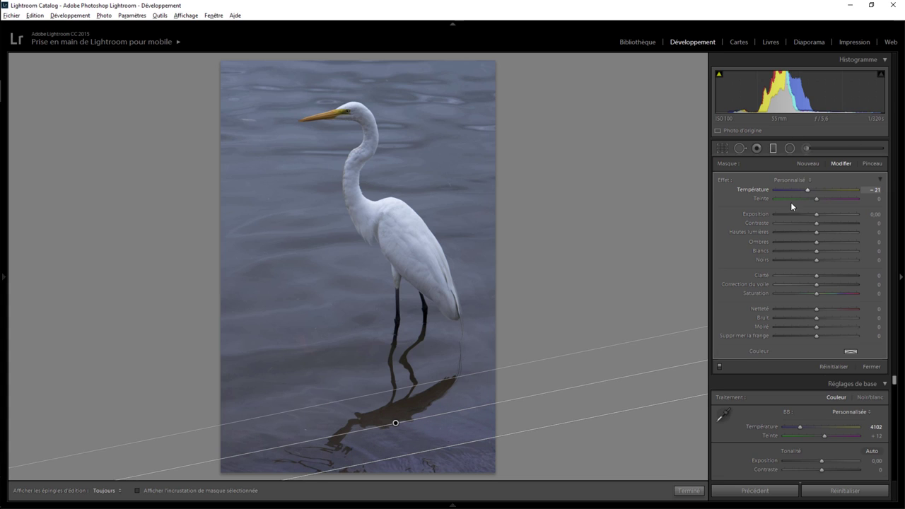
pyautogui.click(689, 490)
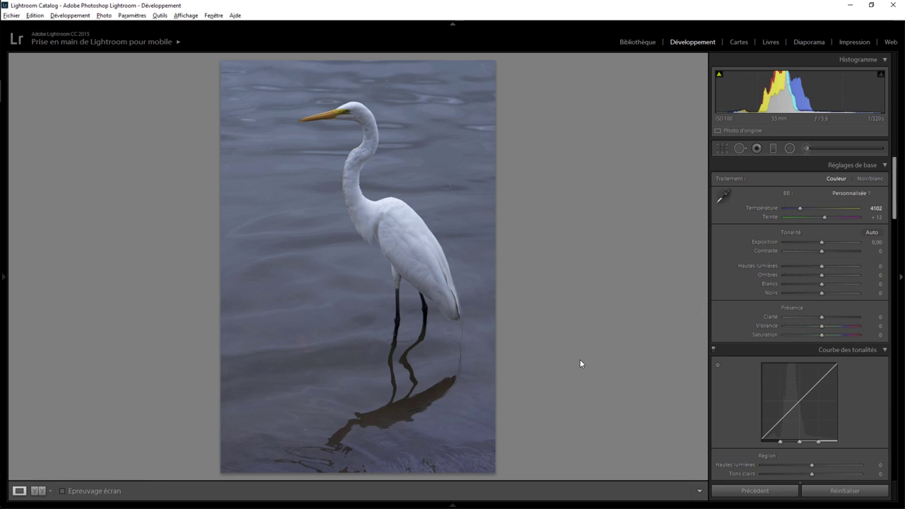
# Zoom to 1:1 on the egret's head and neck and ready the Adjustment Brush
pyautogui.click(408, 227)
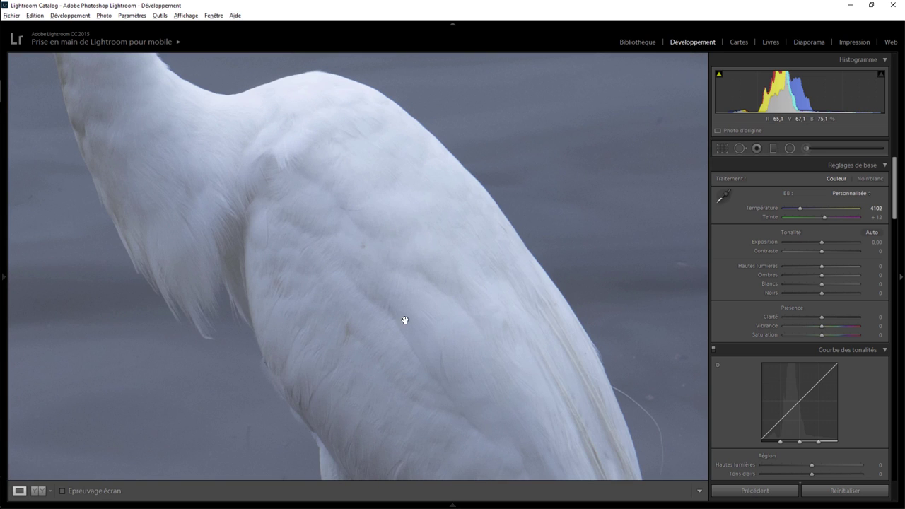
pyautogui.moveTo(404, 320); pyautogui.dragTo(513, 417)
pyautogui.moveTo(222, 123); pyautogui.dragTo(279, 333)
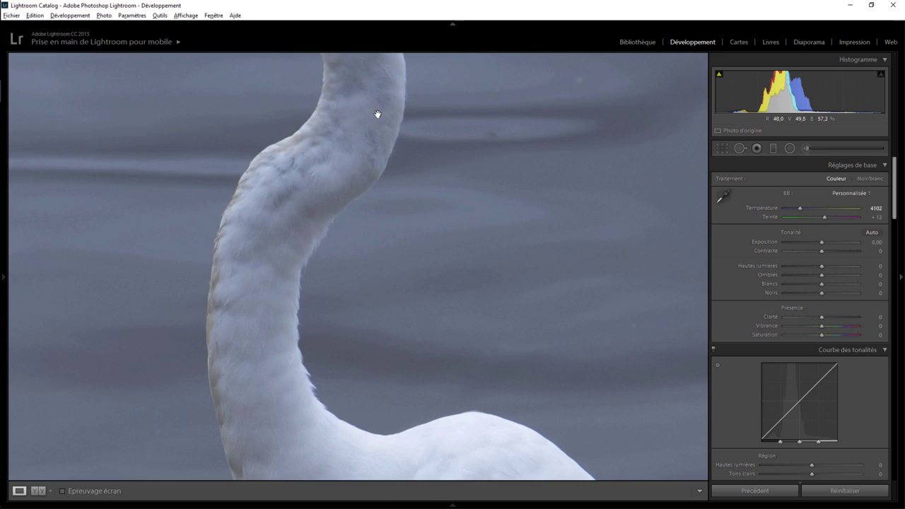
pyautogui.moveTo(377, 114); pyautogui.dragTo(359, 259)
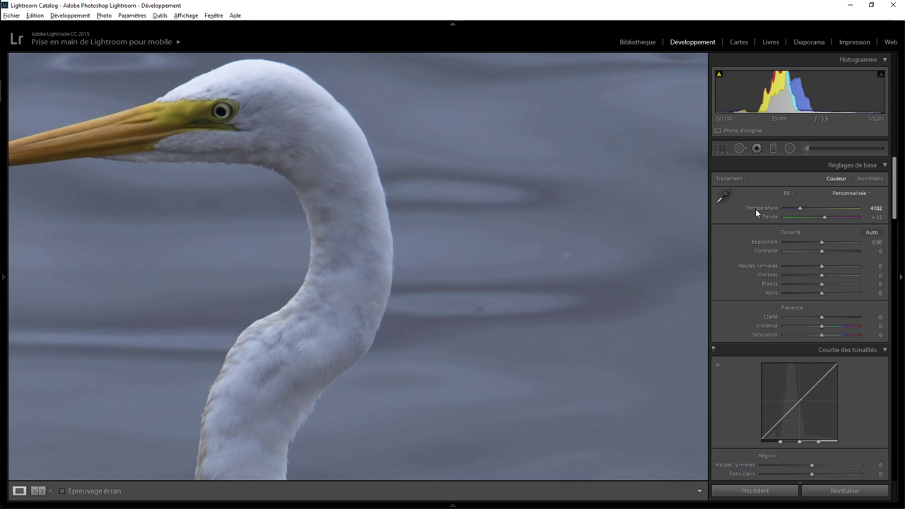
pyautogui.click(807, 149)
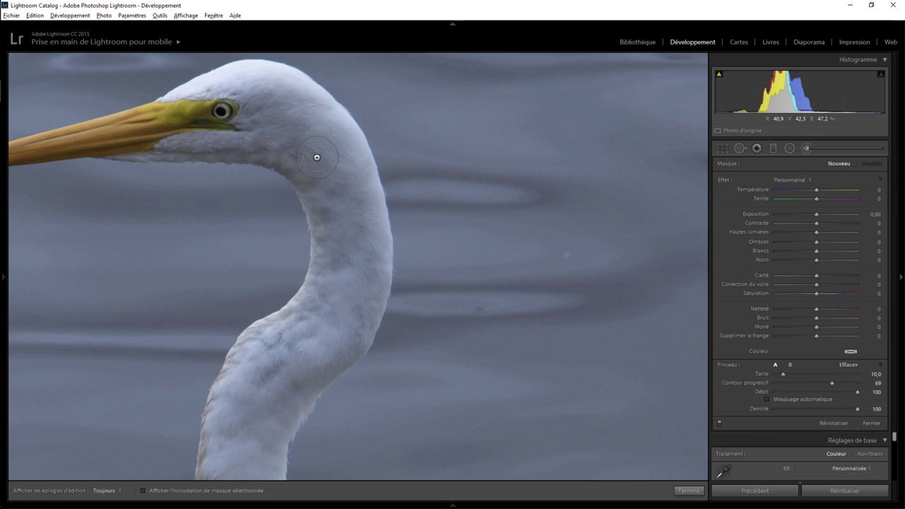
pyautogui.scroll(3, 311, 142)
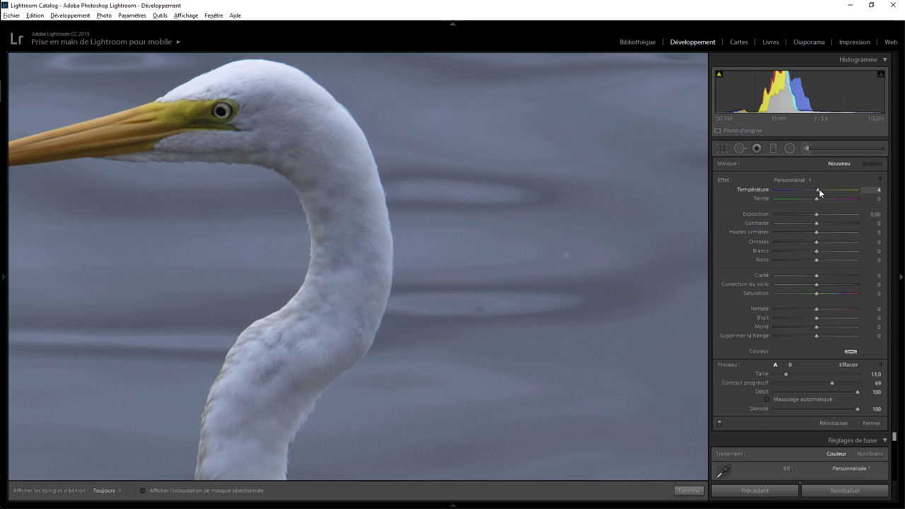
pyautogui.press('h')
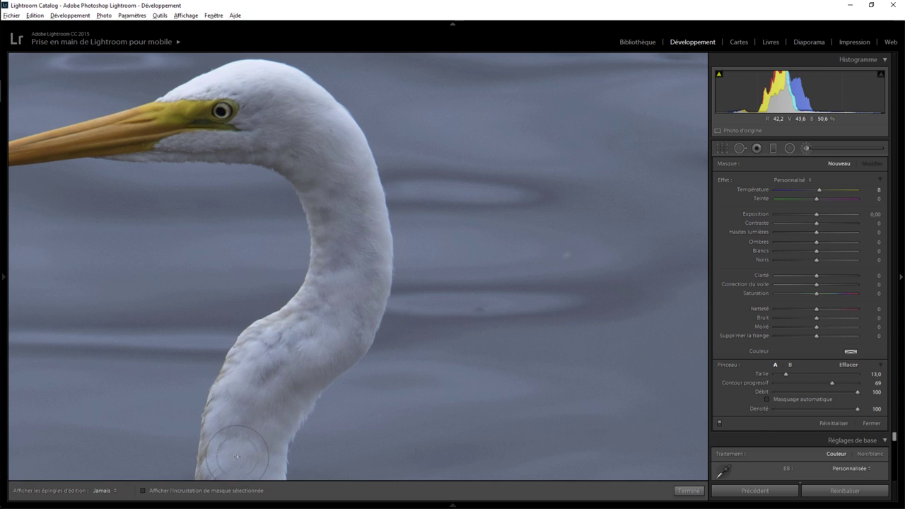
# Paint the slight warming brush along the egret's lower neck and back
pyautogui.click(271, 372)
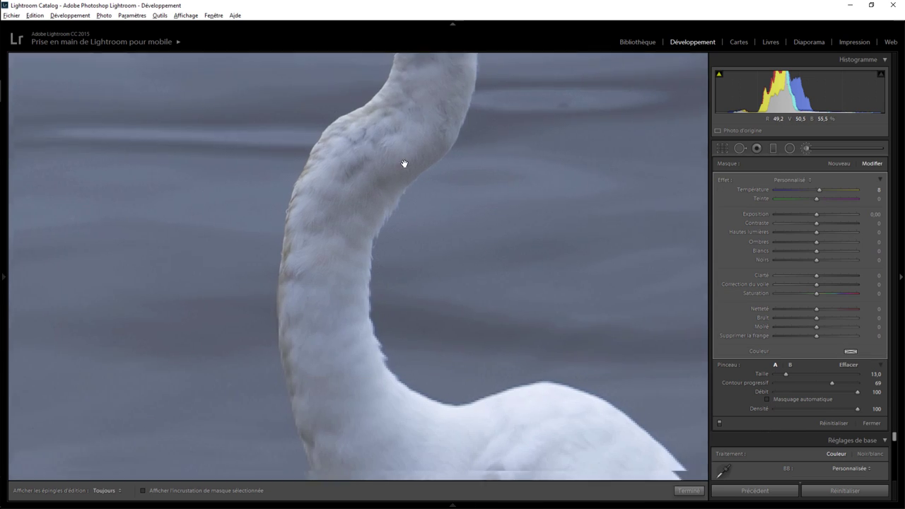
pyautogui.moveTo(306, 402); pyautogui.dragTo(408, 92)
pyautogui.press('h')
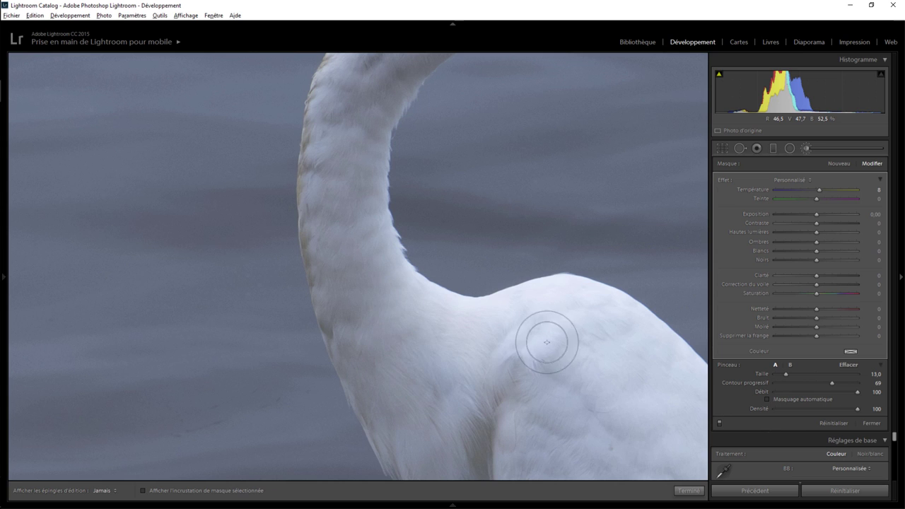
pyautogui.press('h')
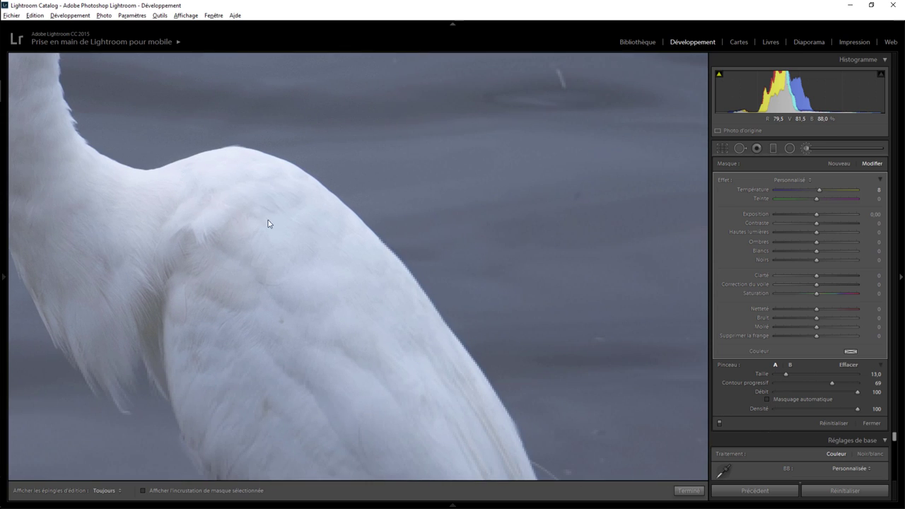
pyautogui.moveTo(570, 352); pyautogui.dragTo(237, 225)
pyautogui.press('h')
pyautogui.moveTo(396, 415); pyautogui.dragTo(329, 170)
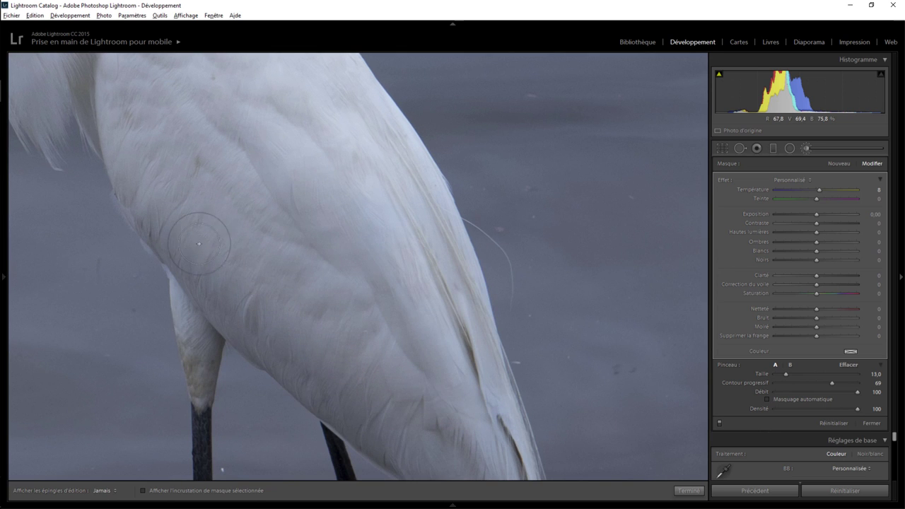
# Enlarge the brush to 10 to cover the wing's tail end and close the brush
pyautogui.press('h')
pyautogui.press('h')
pyautogui.moveTo(449, 388); pyautogui.dragTo(329, 227)
pyautogui.press('h')
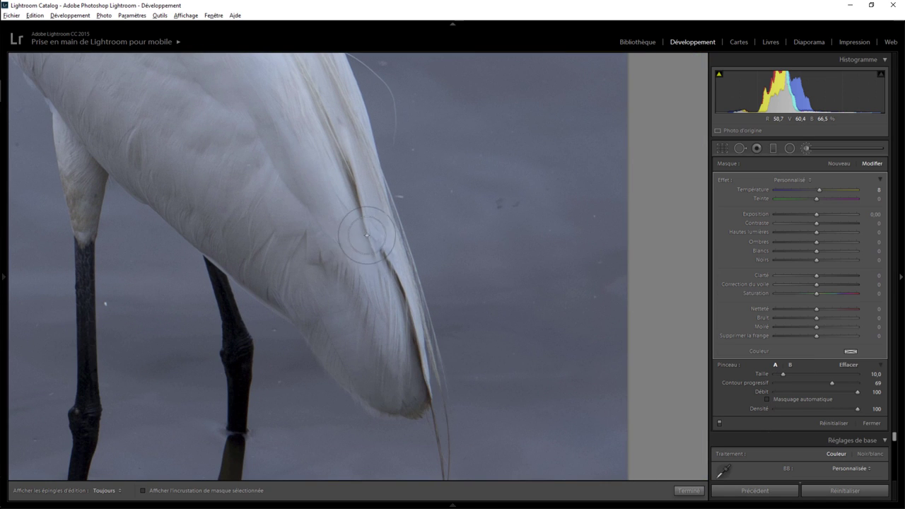
pyautogui.press(']')
pyautogui.press('h')
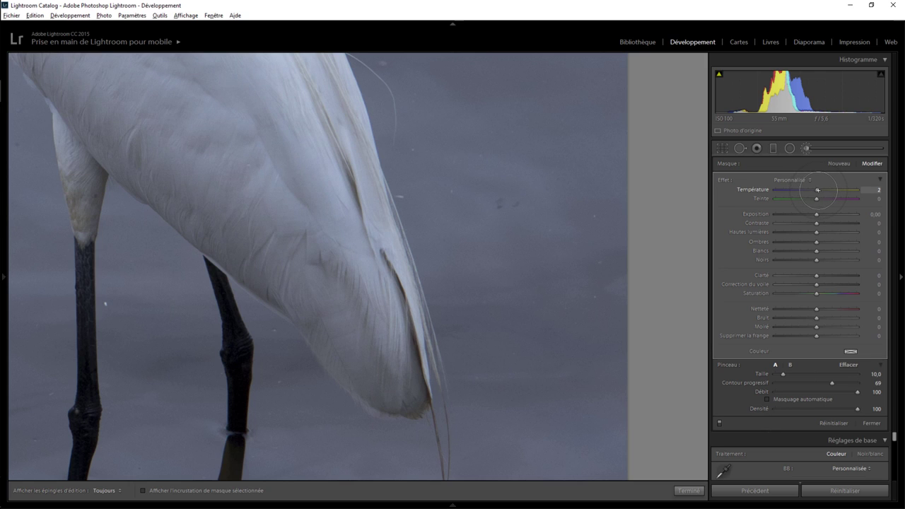
pyautogui.click(690, 490)
# Heal the white speck in the water near the egret's reflection
pyautogui.click(225, 132)
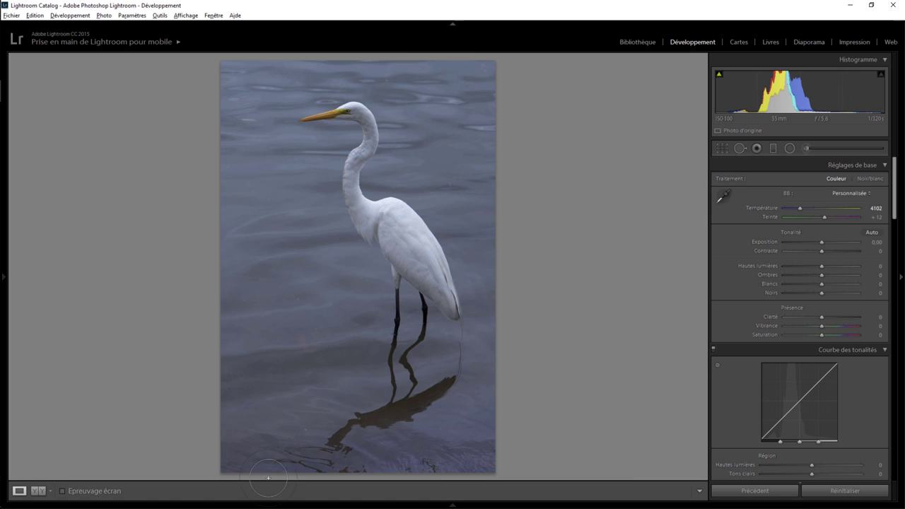
pyautogui.click(306, 428)
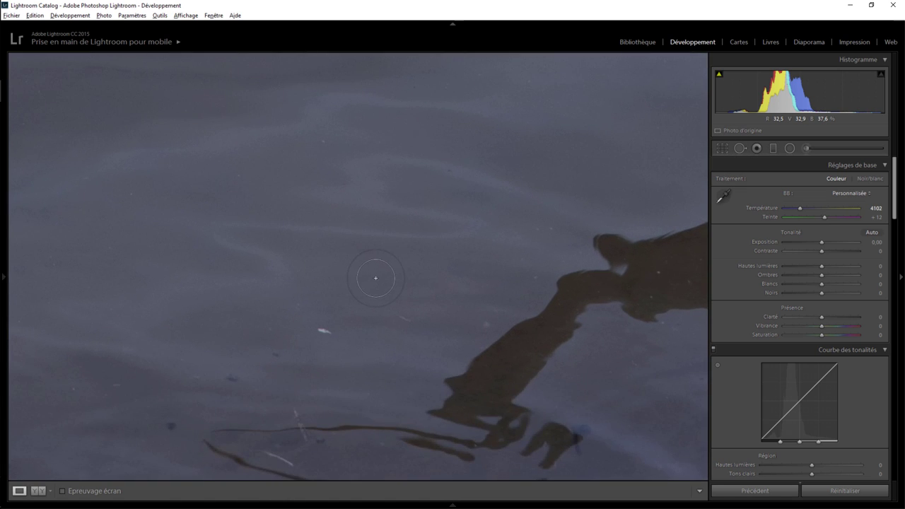
pyautogui.click(739, 147)
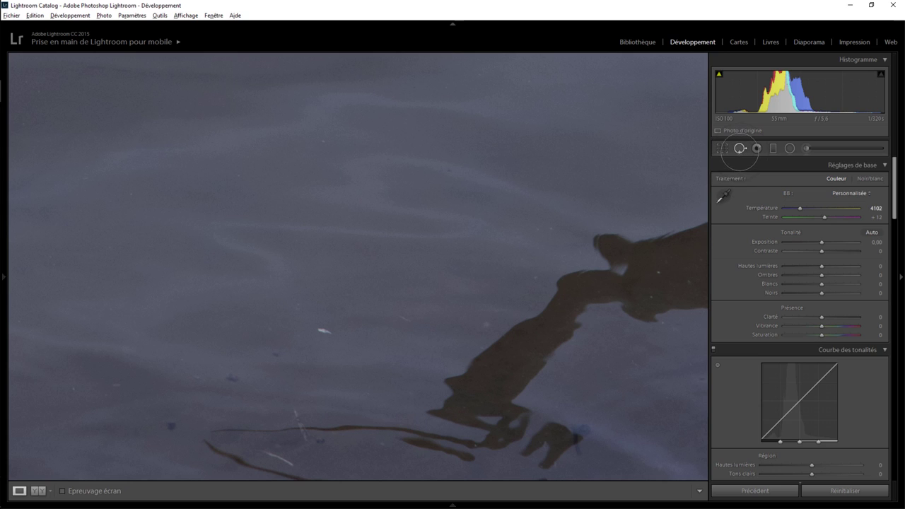
pyautogui.click(324, 330)
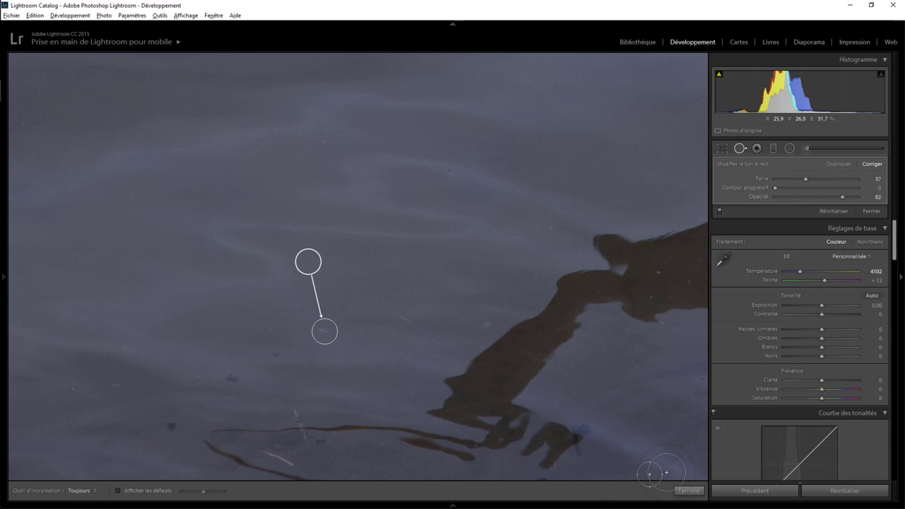
pyautogui.click(689, 490)
pyautogui.click(336, 109)
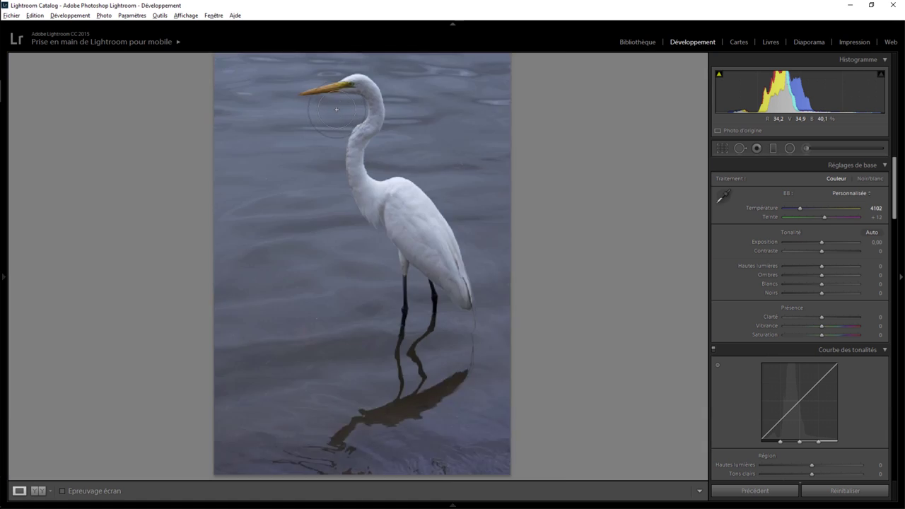
# Heal the speck in the water above the egret's head, then view the whole photo
pyautogui.press('z')
pyautogui.moveTo(525, 378); pyautogui.dragTo(182, 202)
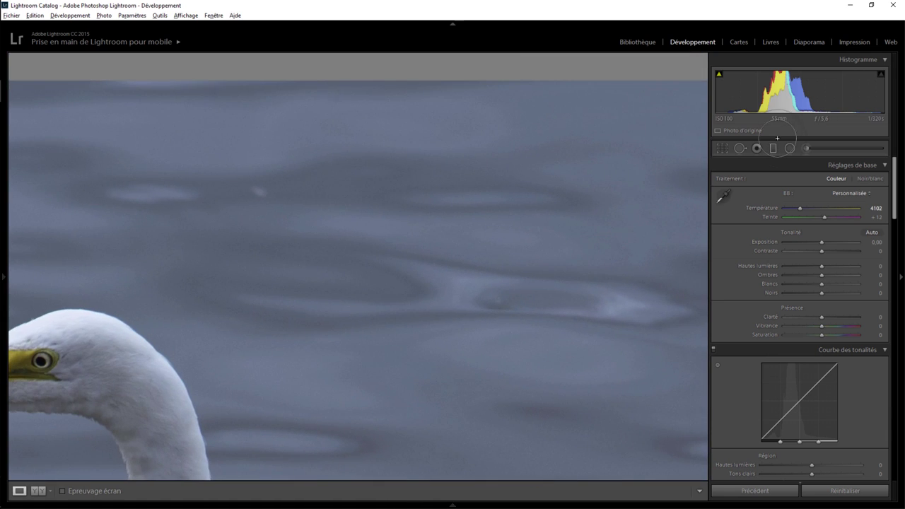
pyautogui.click(740, 147)
pyautogui.click(259, 191)
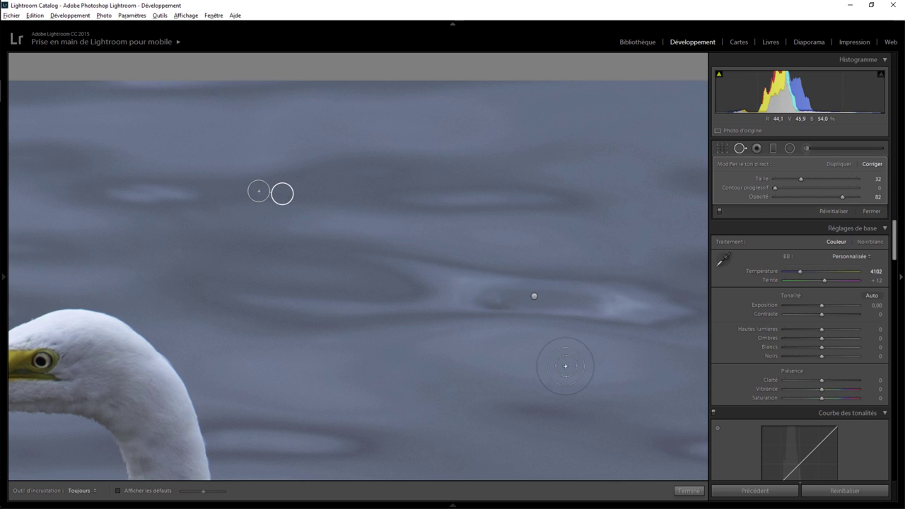
pyautogui.hotkey('ctrl', '=')
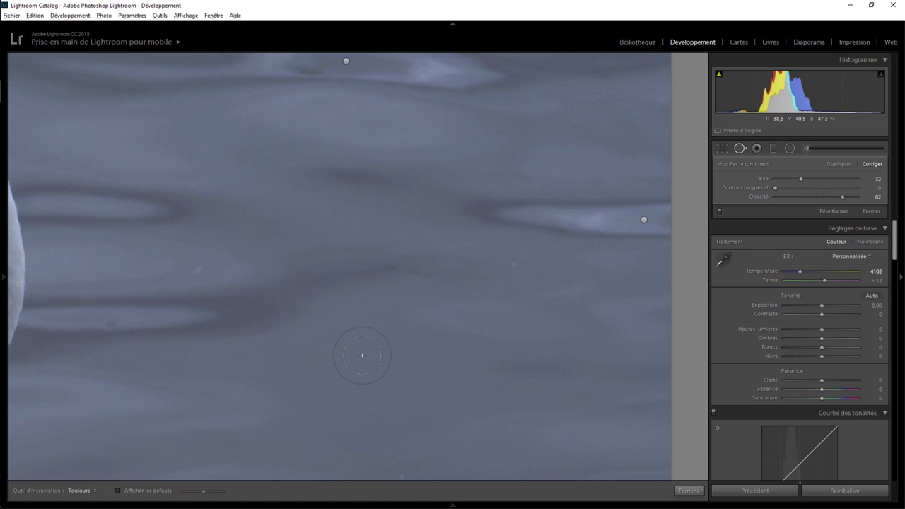
pyautogui.moveTo(362, 355)
pyautogui.mouseDown()
pyautogui.moveTo(446, 267)
pyautogui.moveTo(433, 306)
pyautogui.mouseUp()
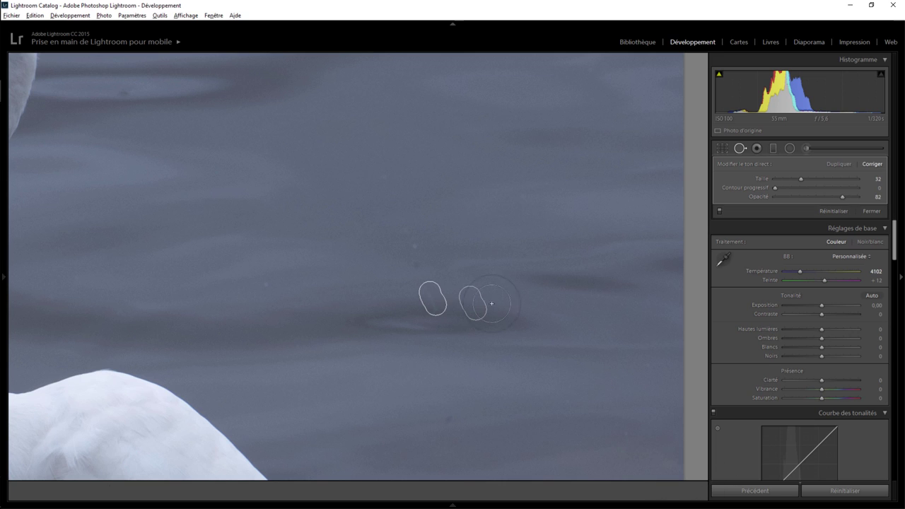
pyautogui.click(689, 491)
pyautogui.click(344, 259)
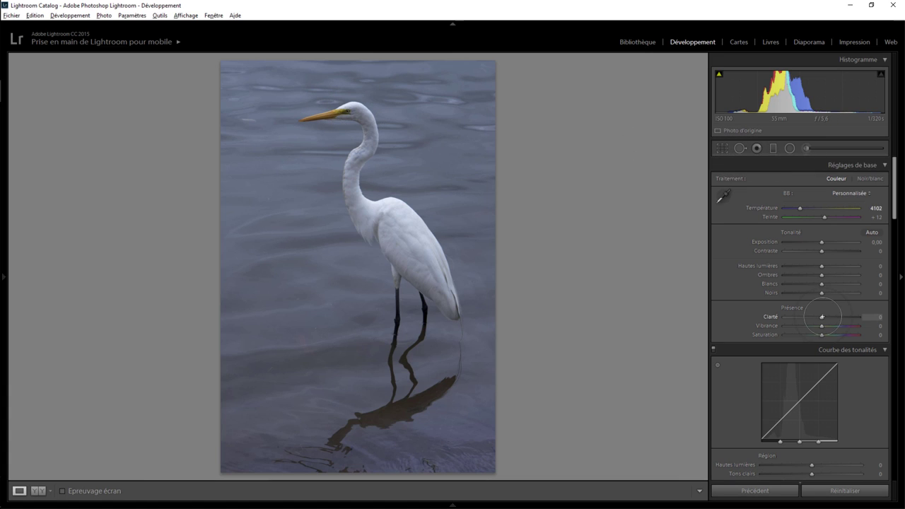
# Raise Clarity to +21 and Whites to +44 in the Basic panel
pyautogui.moveTo(821, 317)
pyautogui.mouseDown()
pyautogui.moveTo(838, 316)
pyautogui.moveTo(829, 318)
pyautogui.mouseUp()
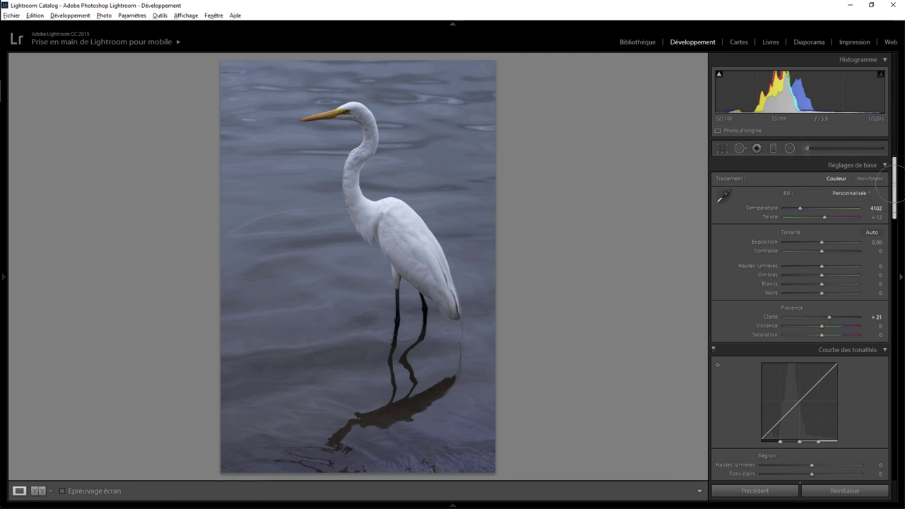
pyautogui.scroll(-3, 893, 186)
pyautogui.scroll(3, 893, 186)
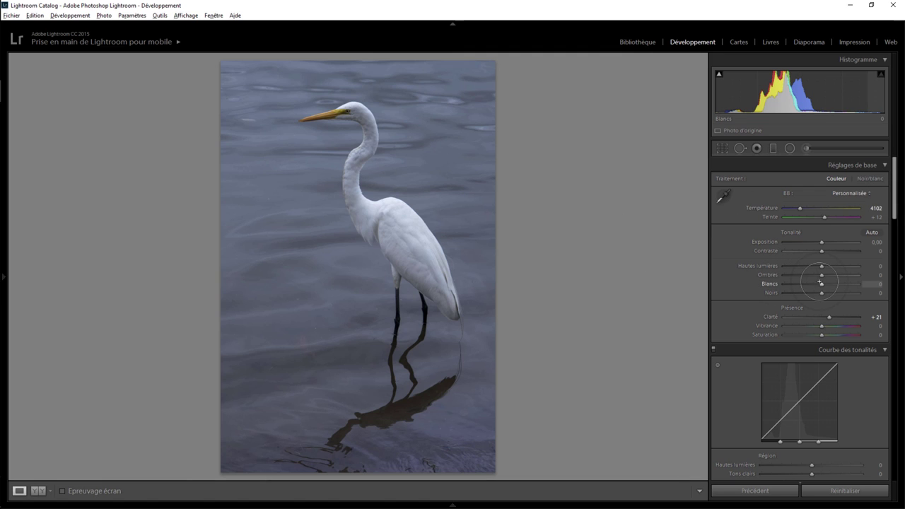
pyautogui.moveTo(822, 283); pyautogui.dragTo(837, 284)
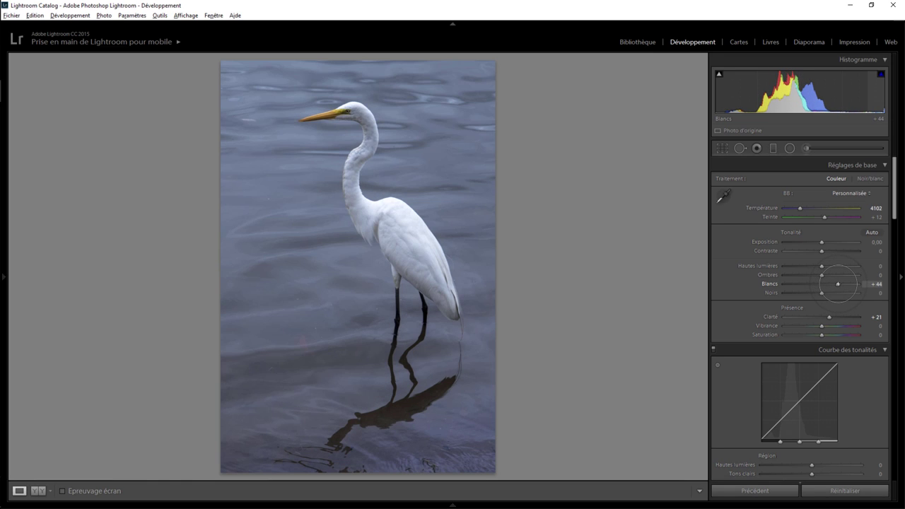
# Lower Whites to +31 and add a radial filter on the egret's head with highlights −84
pyautogui.moveTo(838, 284); pyautogui.dragTo(833, 284)
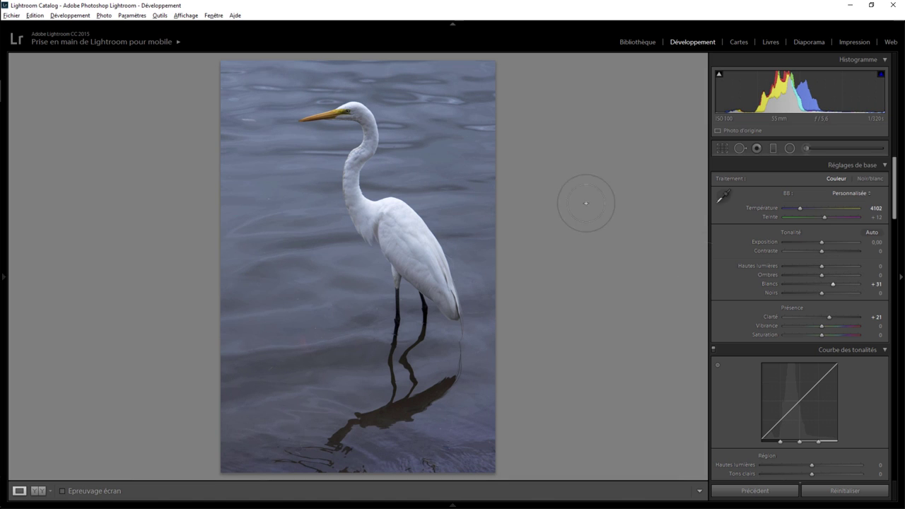
pyautogui.click(339, 121)
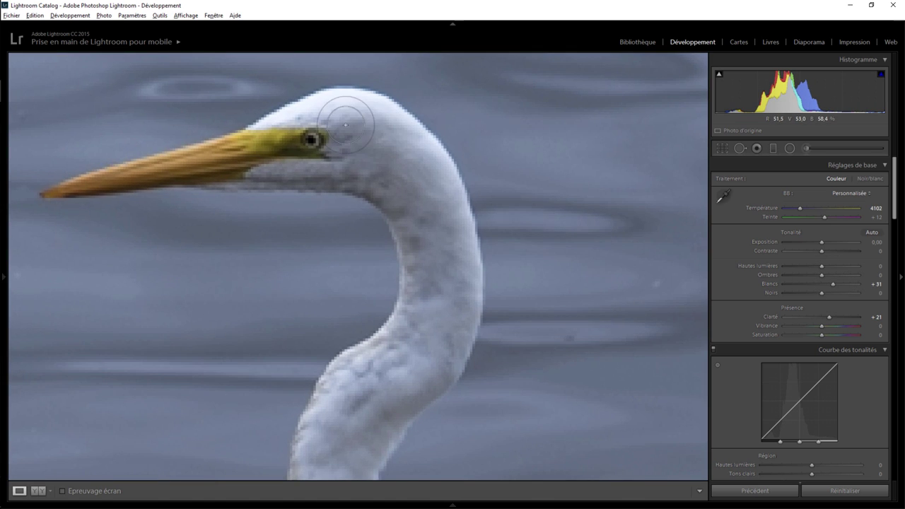
pyautogui.click(790, 148)
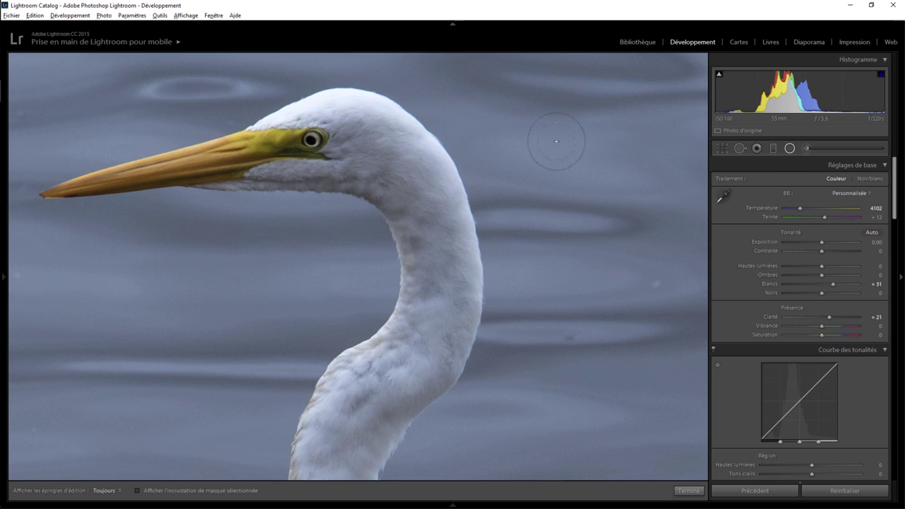
pyautogui.moveTo(342, 120)
pyautogui.mouseDown()
pyautogui.moveTo(310, 109)
pyautogui.moveTo(336, 119)
pyautogui.mouseUp()
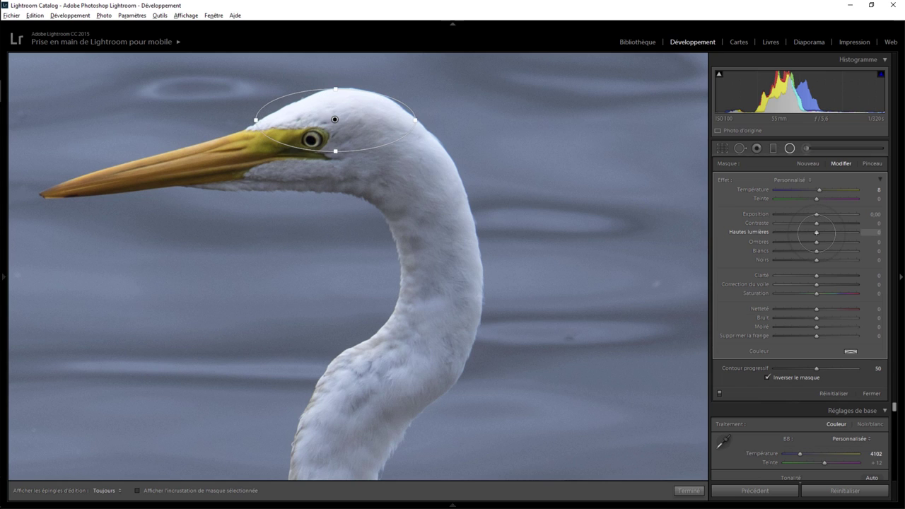
pyautogui.moveTo(793, 233); pyautogui.dragTo(782, 232)
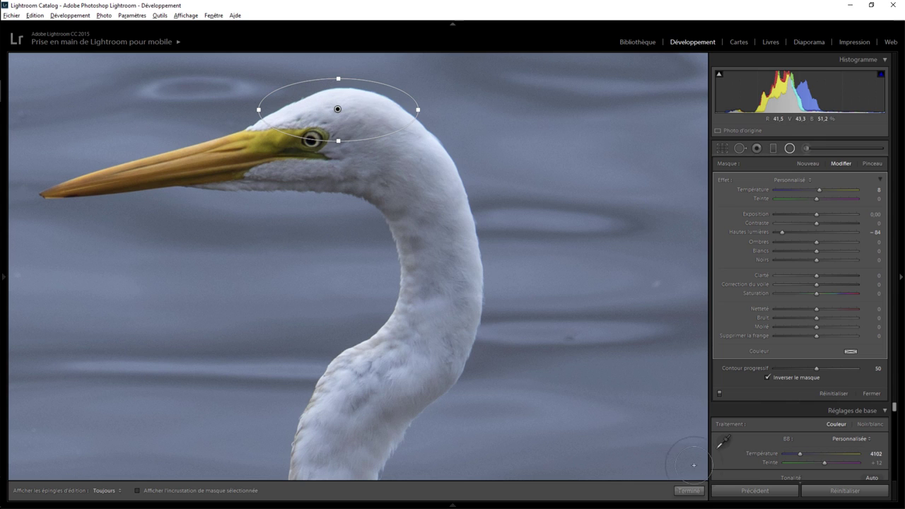
pyautogui.click(689, 491)
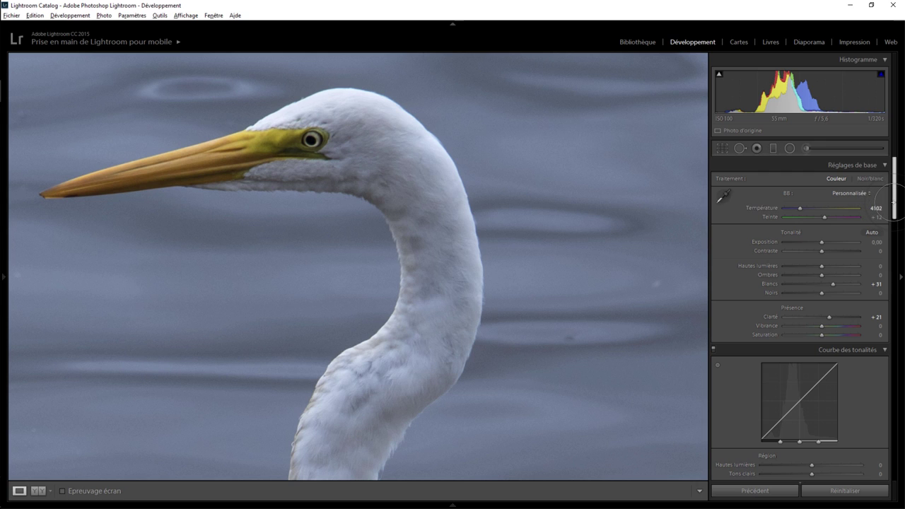
# Raise the HSL Orange Luminance to +78 to lighten the egret's yellow-orange bill
pyautogui.scroll(-5, 893, 223)
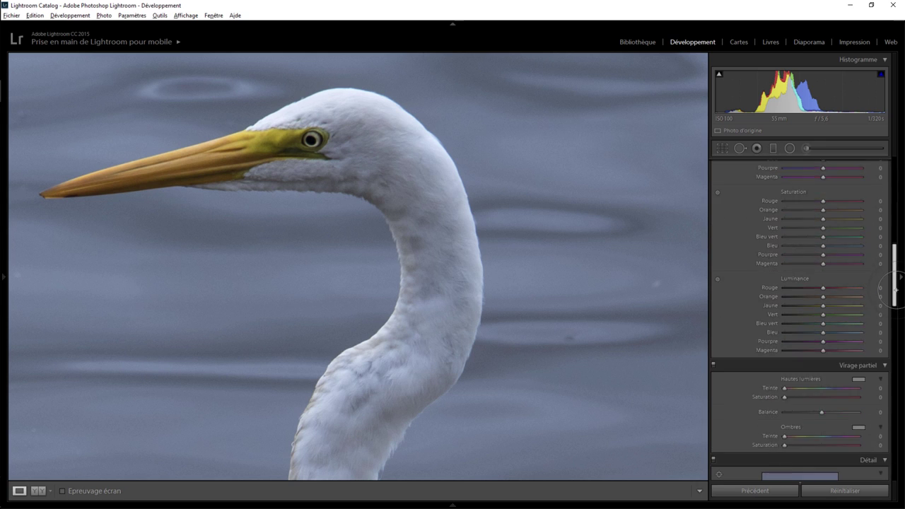
pyautogui.scroll(-5, 893, 223)
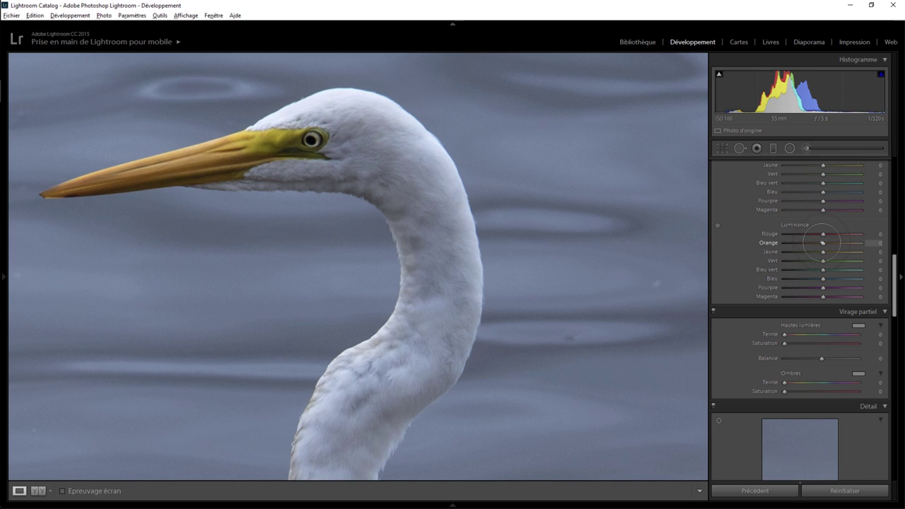
pyautogui.moveTo(823, 243); pyautogui.dragTo(857, 242)
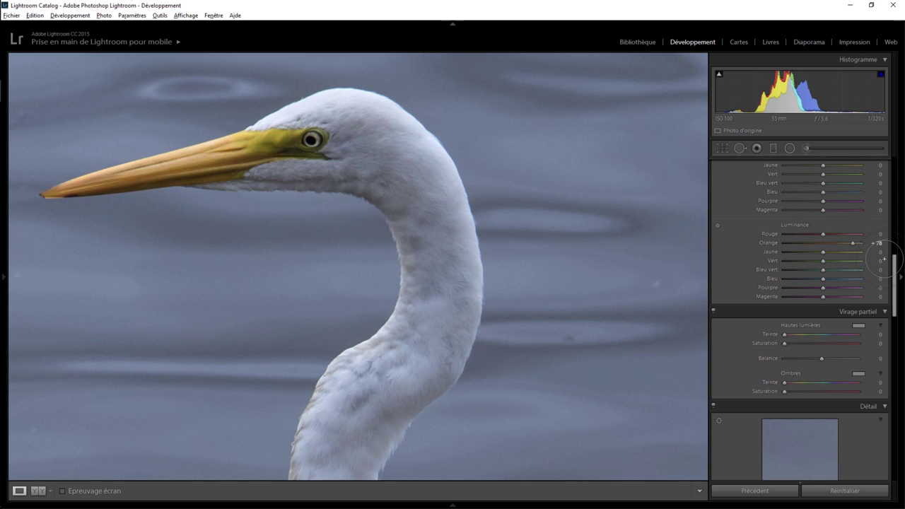
# Start a new Adjustment Brush with Exposure set to +0.44
pyautogui.scroll(5, 895, 275)
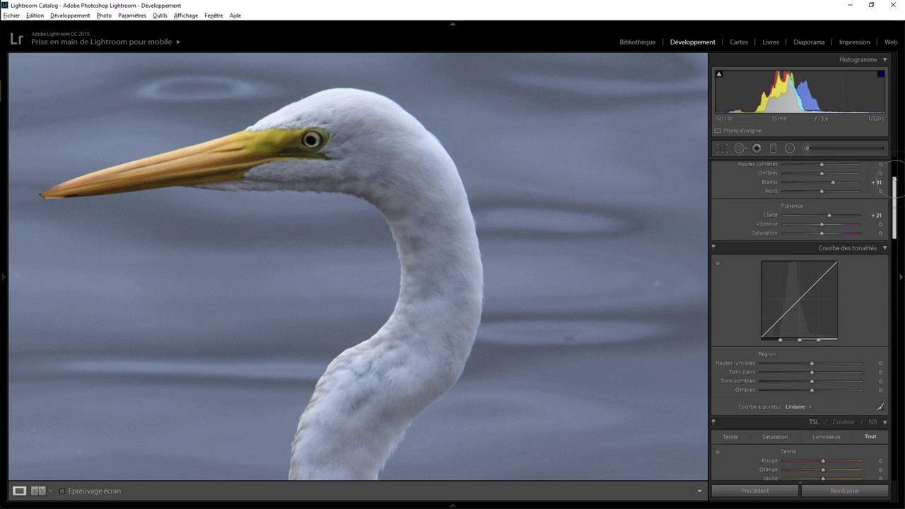
pyautogui.scroll(2, 894, 275)
pyautogui.click(807, 148)
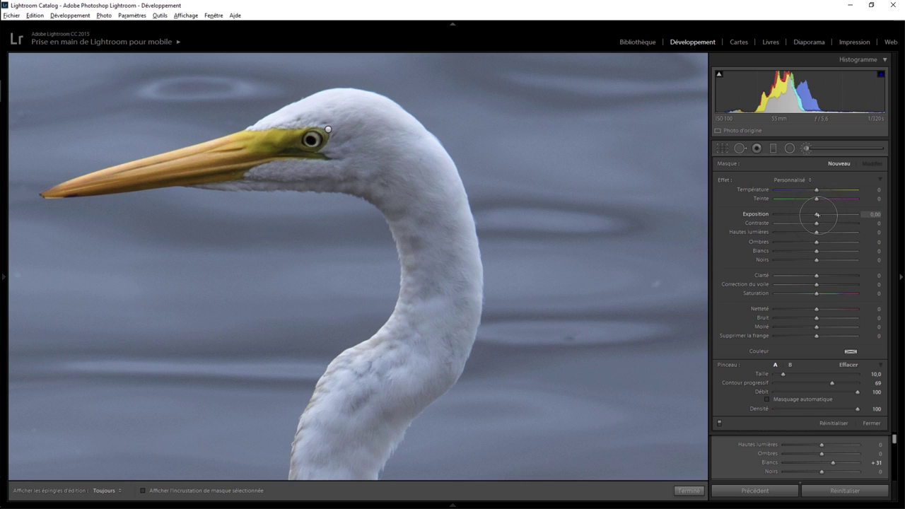
pyautogui.moveTo(817, 214); pyautogui.dragTo(821, 214)
pyautogui.press('h')
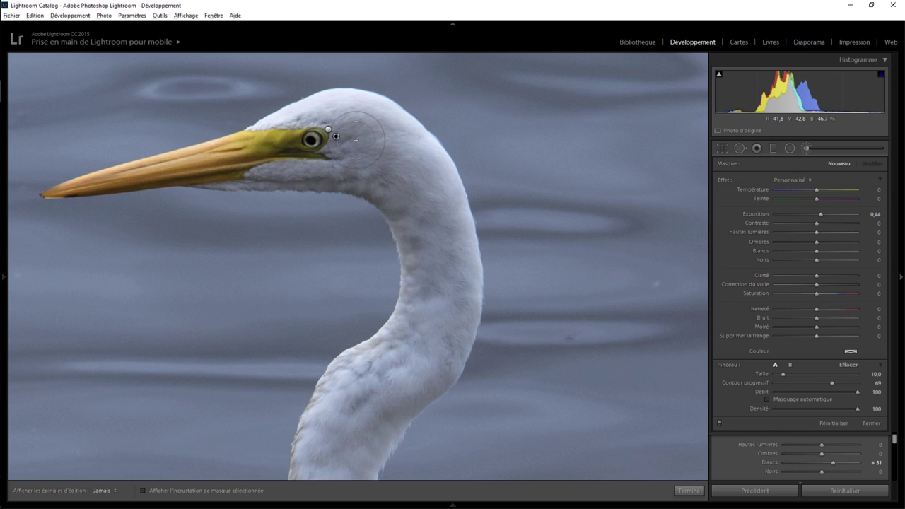
# Paint the +0.44 exposure brush over the egret's head and neck, then close it
pyautogui.moveTo(334, 158)
pyautogui.mouseDown()
pyautogui.moveTo(440, 244)
pyautogui.moveTo(433, 345)
pyautogui.moveTo(431, 336)
pyautogui.moveTo(350, 400)
pyautogui.moveTo(336, 452)
pyautogui.moveTo(404, 374)
pyautogui.mouseUp()
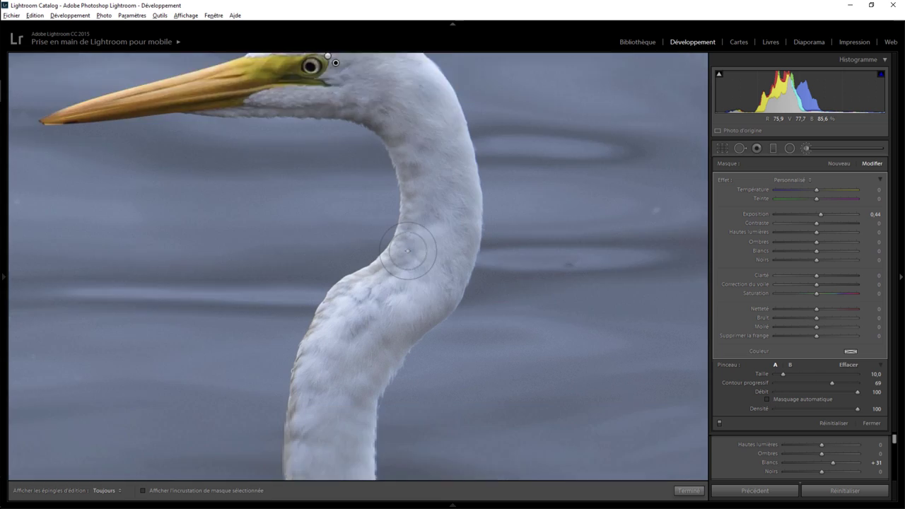
pyautogui.moveTo(404, 373); pyautogui.dragTo(434, 118)
pyautogui.press('h')
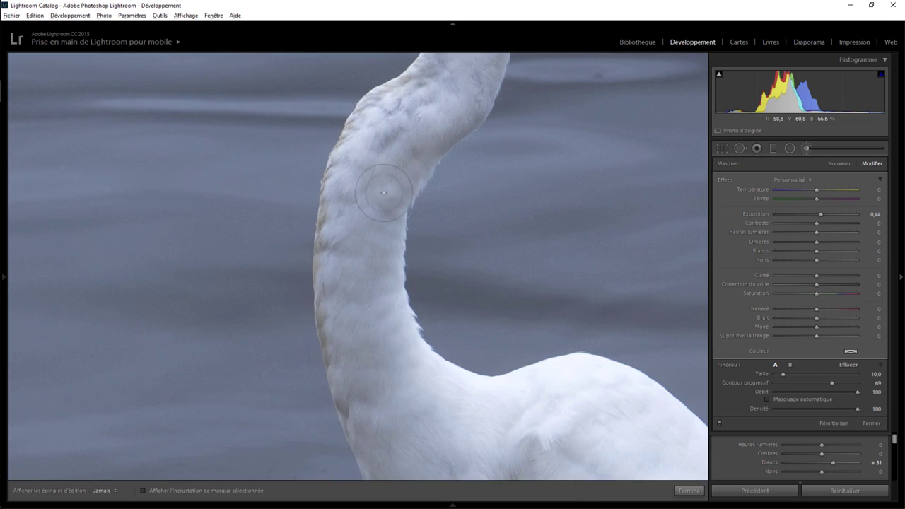
pyautogui.moveTo(360, 173)
pyautogui.mouseDown()
pyautogui.moveTo(388, 374)
pyautogui.moveTo(373, 183)
pyautogui.mouseUp()
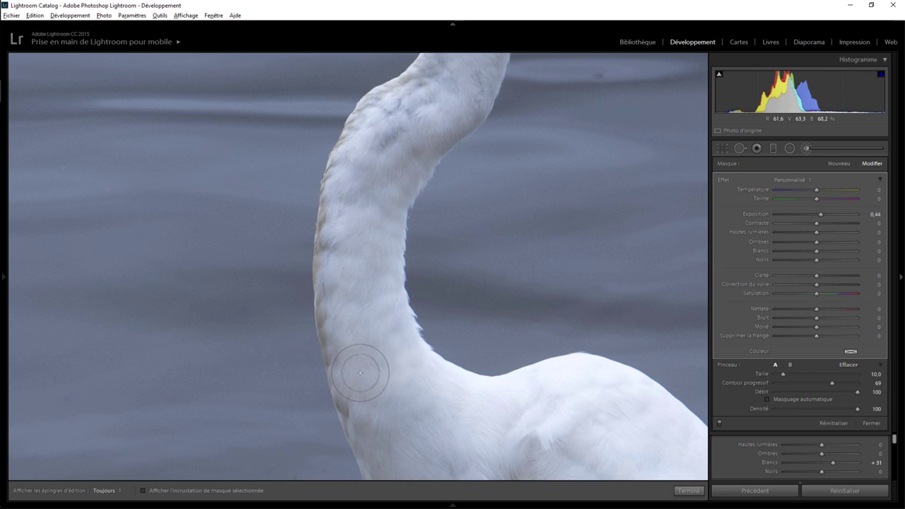
pyautogui.press('h')
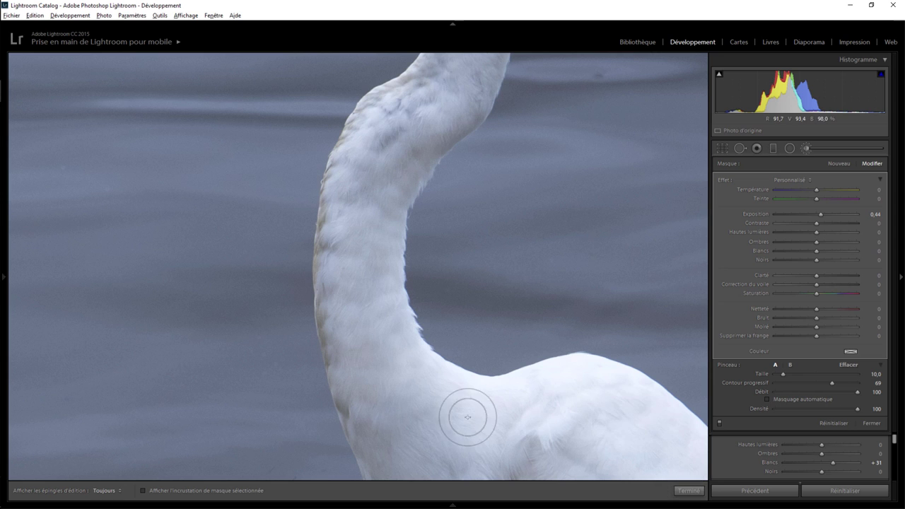
pyautogui.click(685, 487)
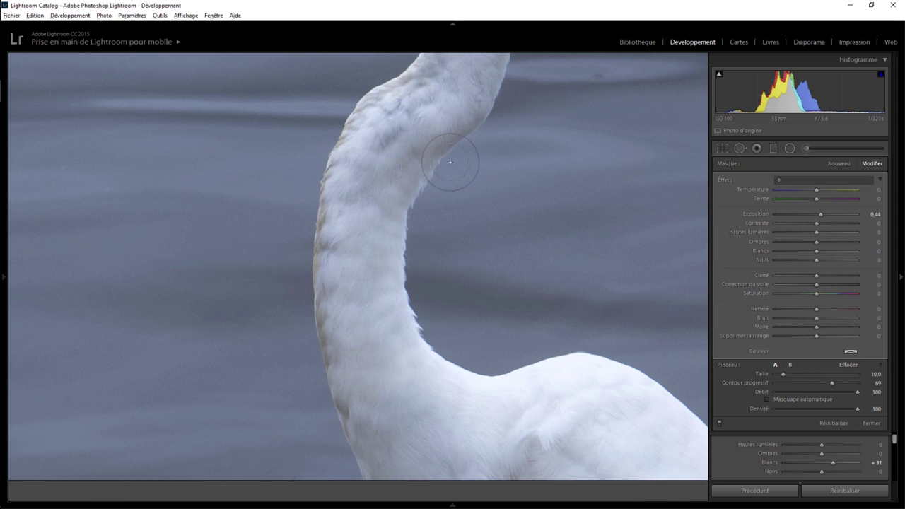
pyautogui.click(433, 125)
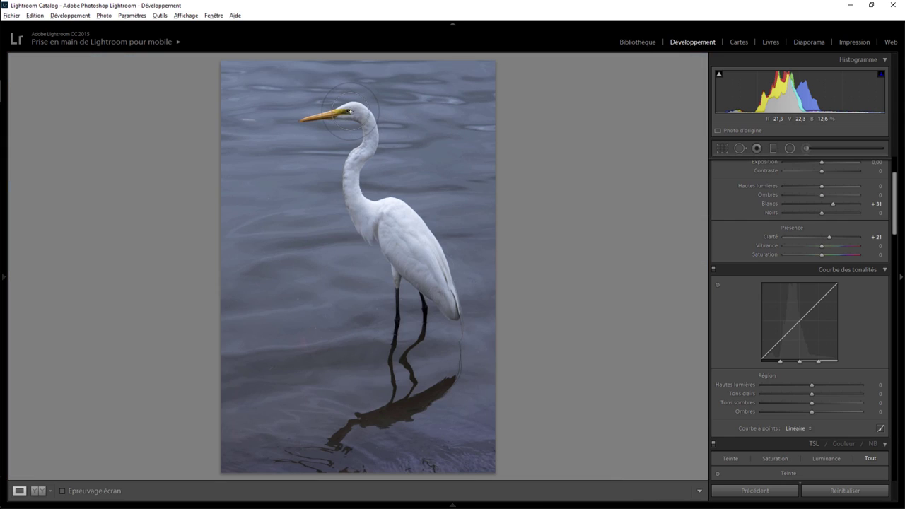
# Place an inverted radial filter over the egret's head and eye with Exposure +0.53
pyautogui.click(349, 111)
pyautogui.click(788, 149)
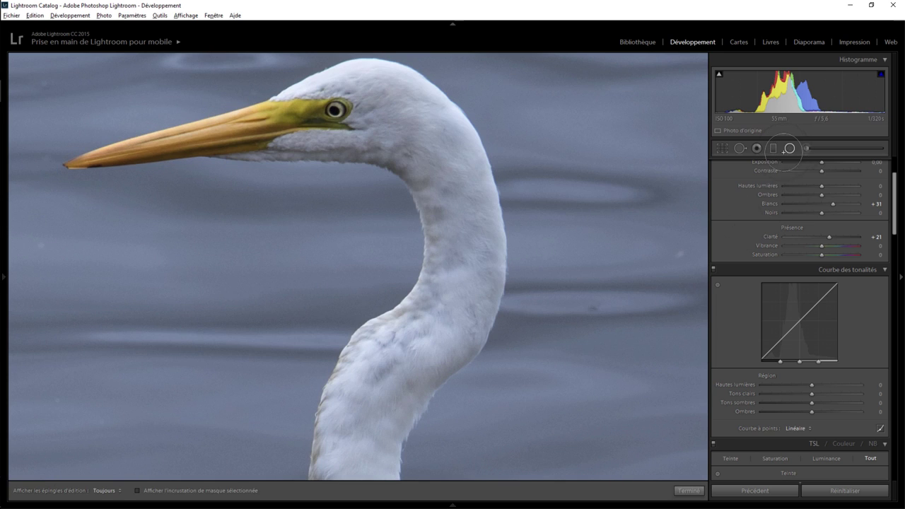
pyautogui.moveTo(333, 109); pyautogui.dragTo(433, 157)
pyautogui.moveTo(333, 110); pyautogui.dragTo(360, 117)
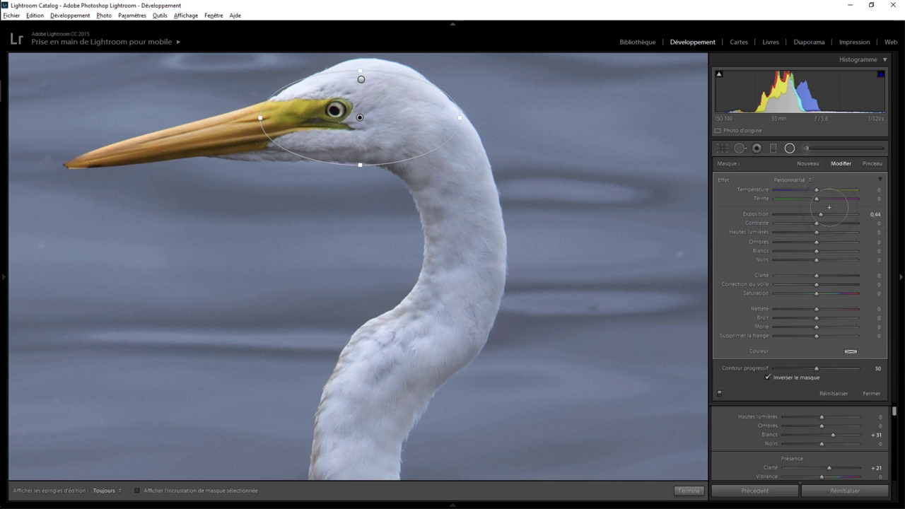
pyautogui.moveTo(826, 214); pyautogui.dragTo(826, 214)
pyautogui.click(688, 491)
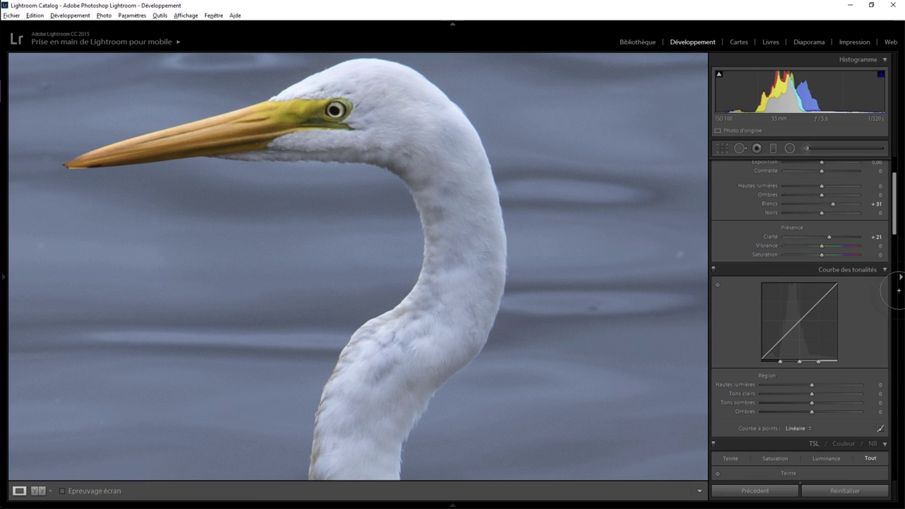
# Raise the Detail sharpening Amount from 25 to 66 and return to the full photo view
pyautogui.moveTo(893, 226); pyautogui.dragTo(842, 337)
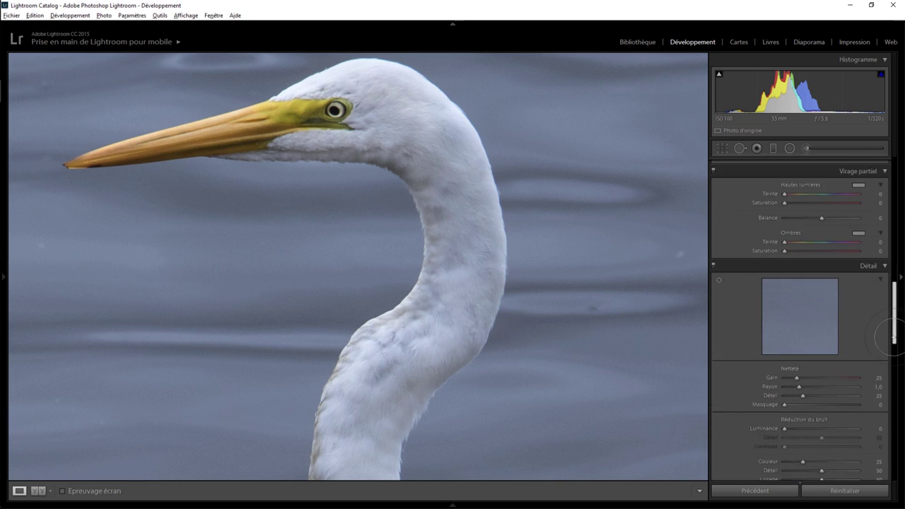
pyautogui.moveTo(797, 326); pyautogui.dragTo(814, 327)
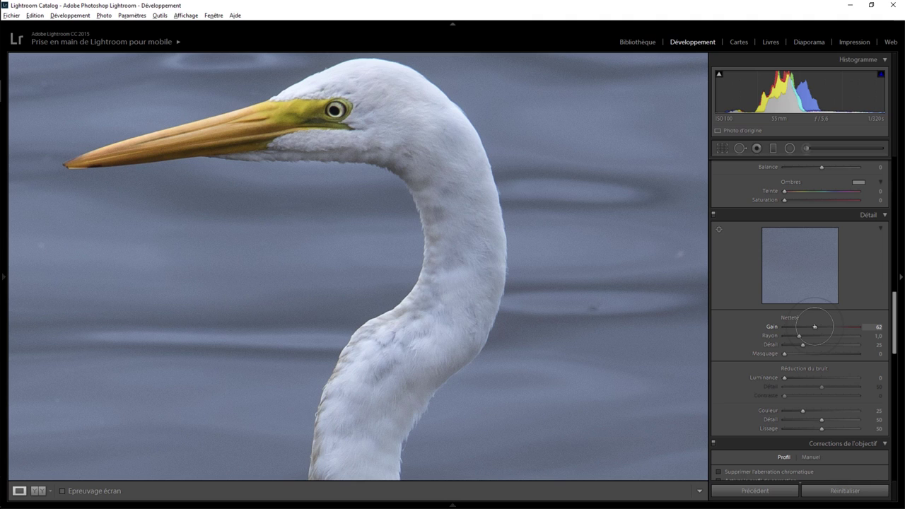
pyautogui.moveTo(814, 327)
pyautogui.mouseDown()
pyautogui.moveTo(803, 326)
pyautogui.moveTo(821, 326)
pyautogui.mouseUp()
pyautogui.click(453, 211)
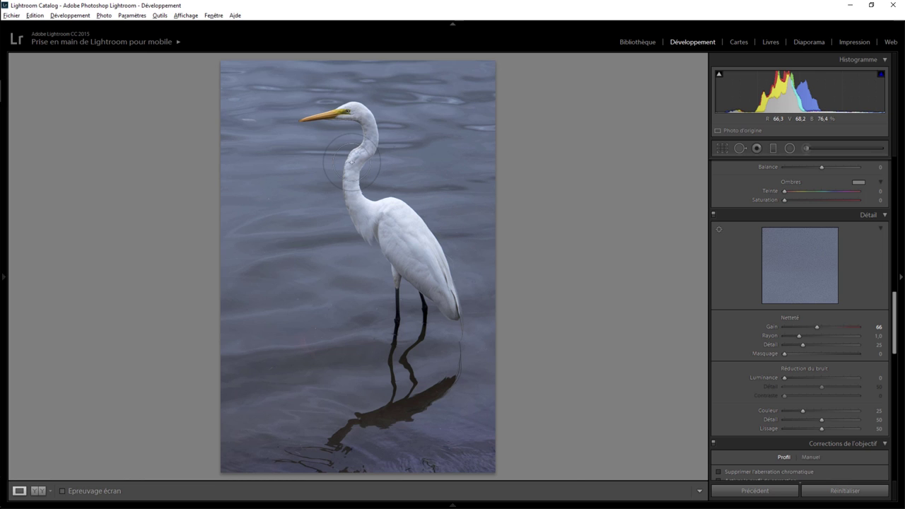
# Zoom into the neck, start a new Adjustment Brush, and reset its Exposure to zero
pyautogui.click(362, 188)
pyautogui.moveTo(351, 195); pyautogui.dragTo(394, 236)
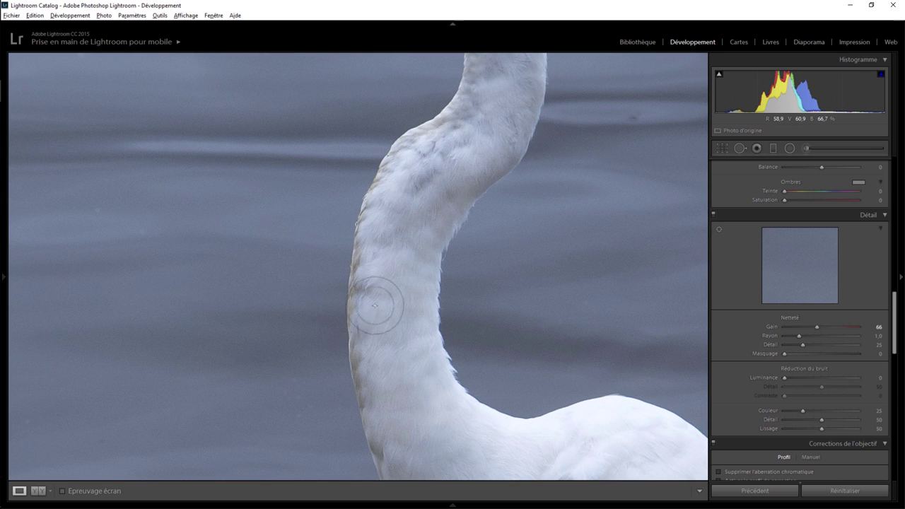
pyautogui.moveTo(374, 303); pyautogui.dragTo(408, 178)
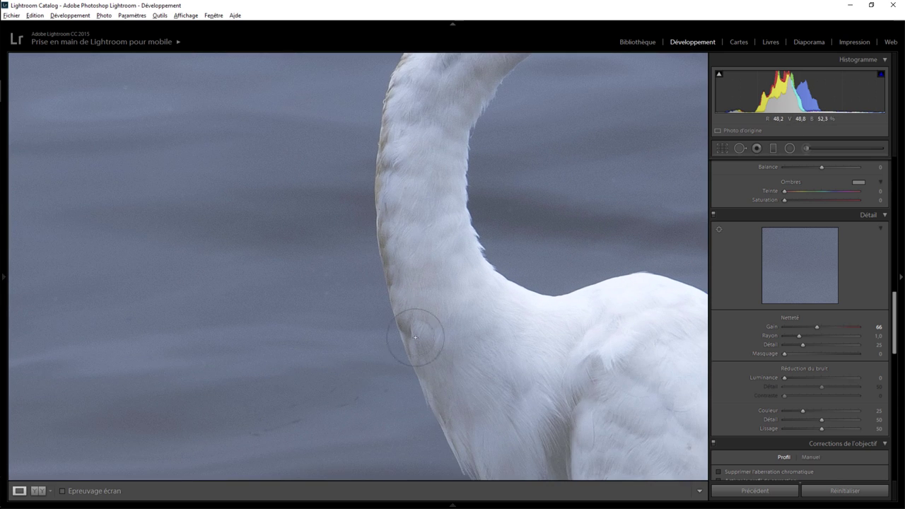
pyautogui.click(806, 147)
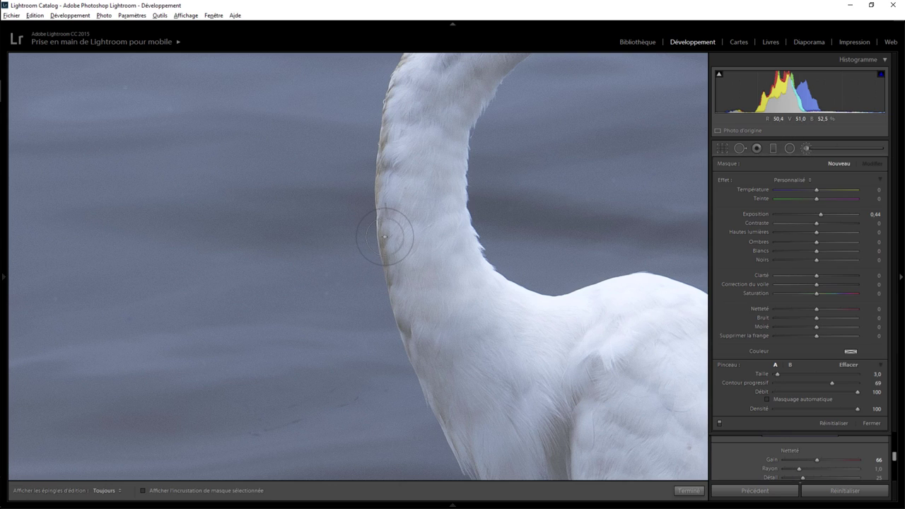
pyautogui.press('h')
pyautogui.moveTo(382, 237); pyautogui.dragTo(393, 304)
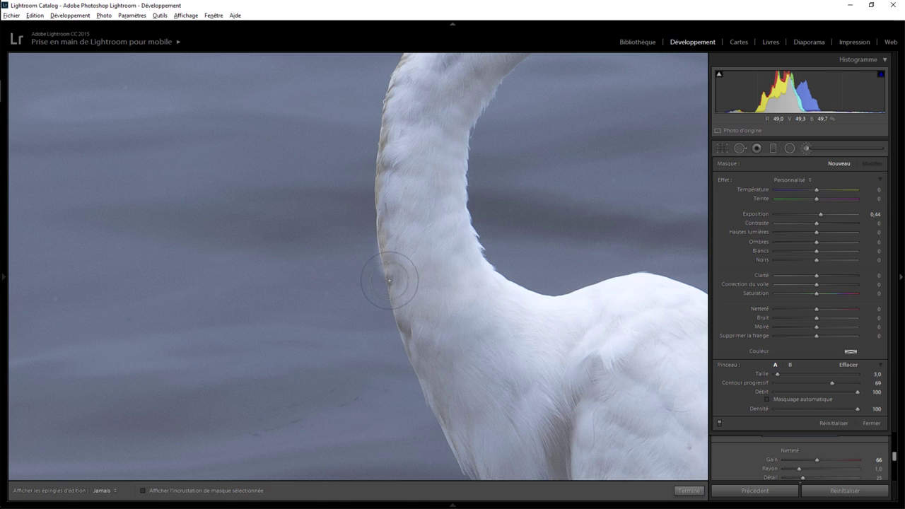
pyautogui.doubleClick(724, 180)
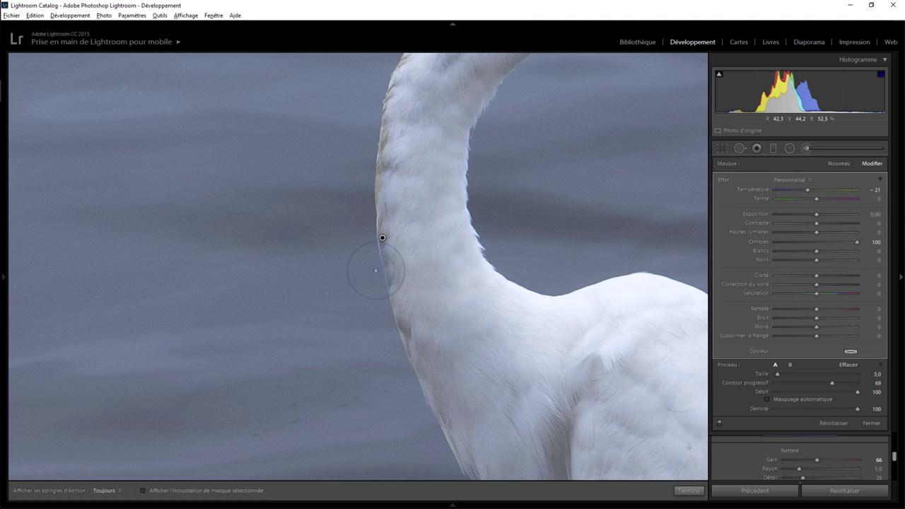
# Paint the neck edge with Shadows 100 and Temperature −11, then close the brush
pyautogui.press('alt')
pyautogui.press('h')
pyautogui.press('h')
pyautogui.press('h')
pyautogui.moveTo(381, 199); pyautogui.dragTo(384, 145)
pyautogui.press('h')
pyautogui.moveTo(431, 107)
pyautogui.mouseDown()
pyautogui.moveTo(422, 353)
pyautogui.moveTo(508, 230)
pyautogui.mouseUp()
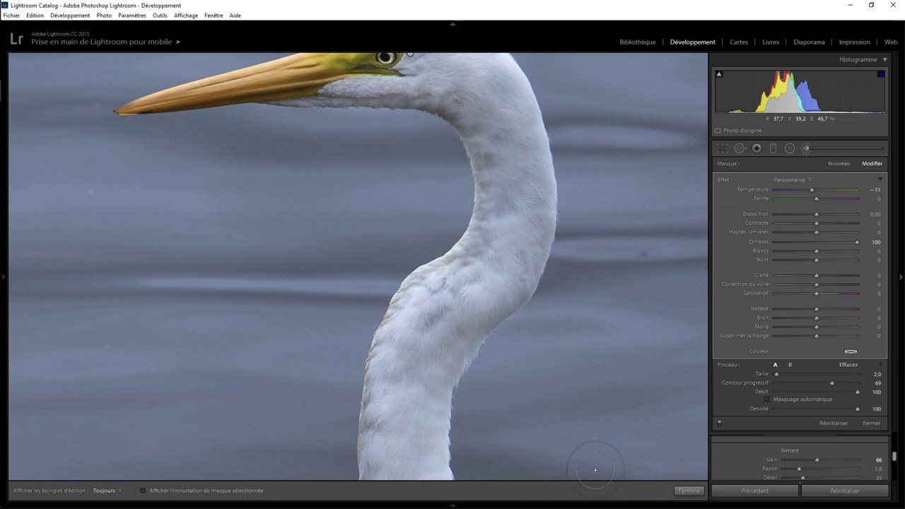
pyautogui.click(689, 490)
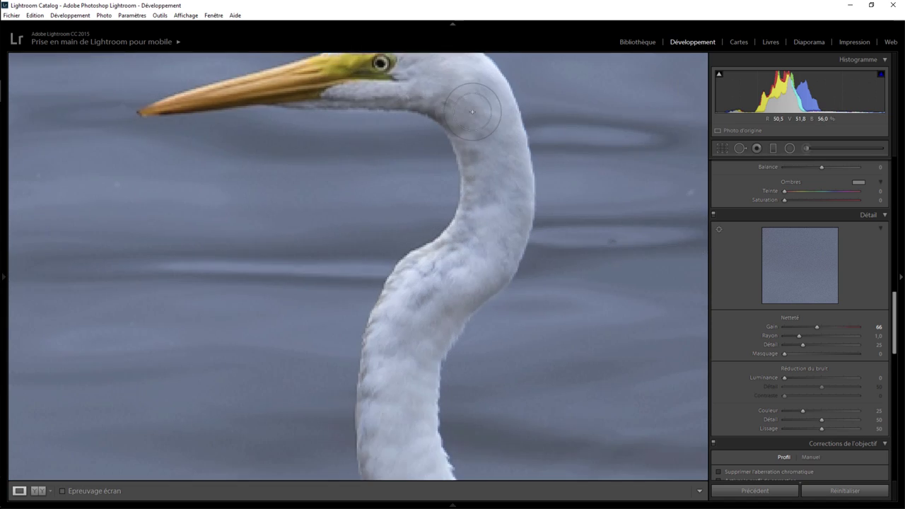
pyautogui.press('z')
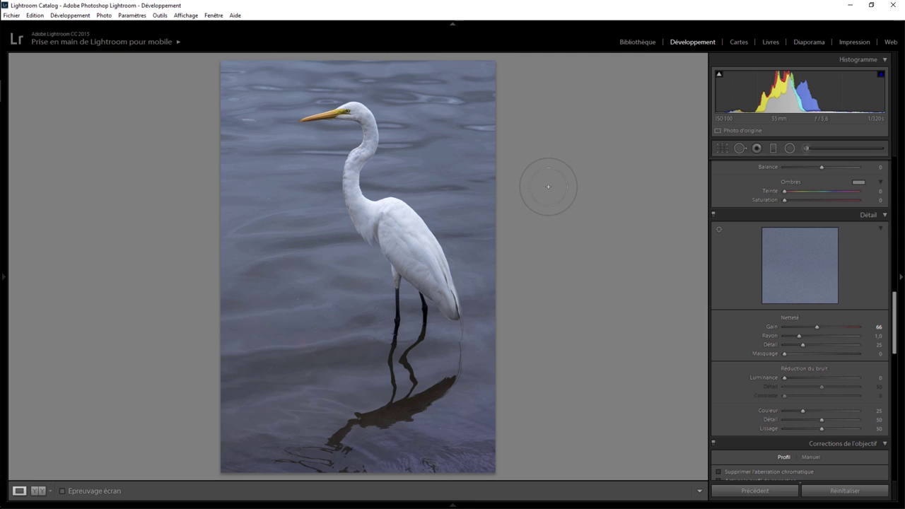
pyautogui.press('\\')
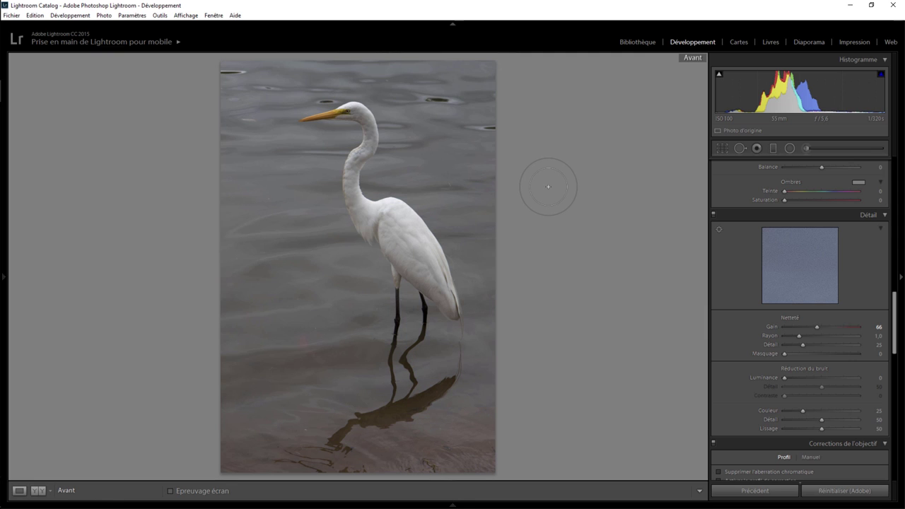
pyautogui.press('\\')
pyautogui.press('\\')
pyautogui.press('\\')
pyautogui.press('\\')
pyautogui.press('\\')
pyautogui.press('\\')
pyautogui.press('\\')
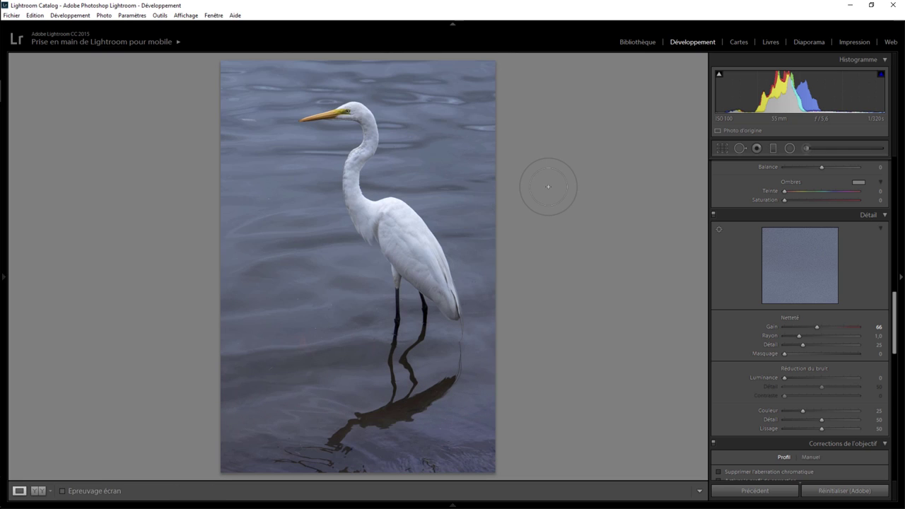
pyautogui.press('\\')
pyautogui.press('\\')
pyautogui.press('\\')
pyautogui.press('\\')
pyautogui.press('\\')
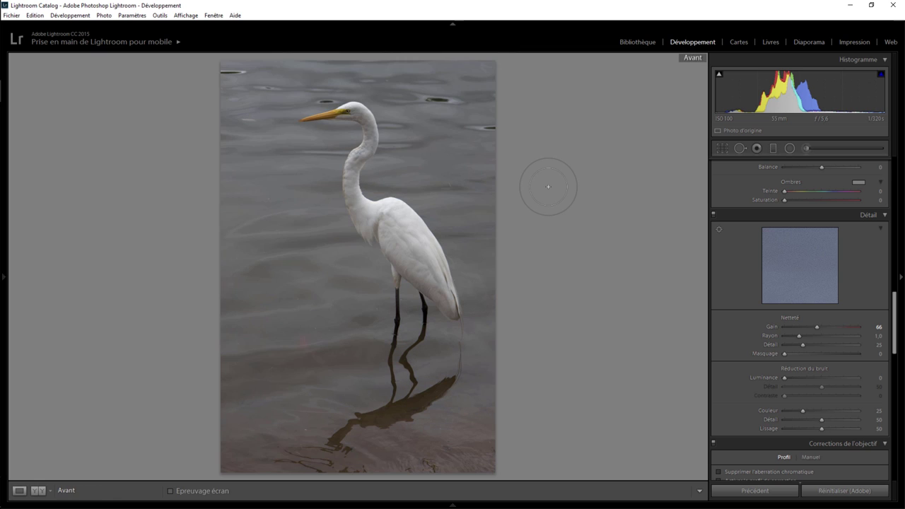
pyautogui.press('\\')
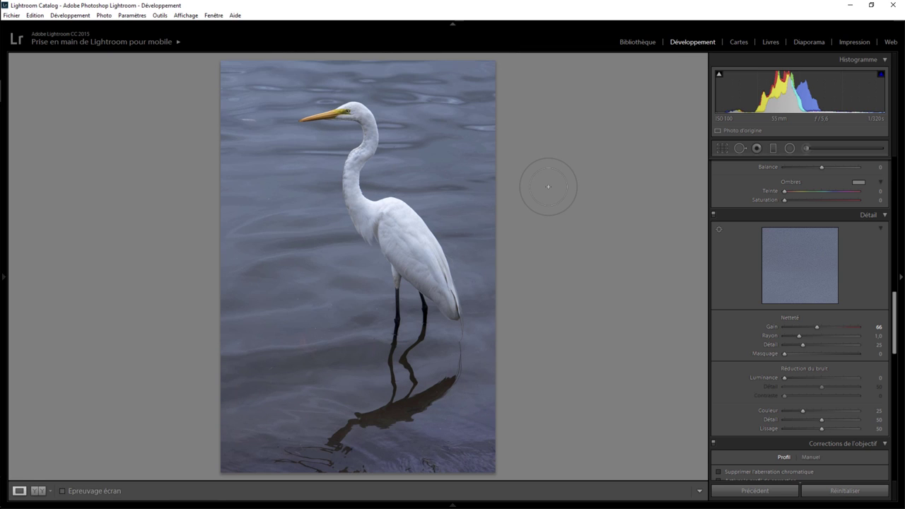